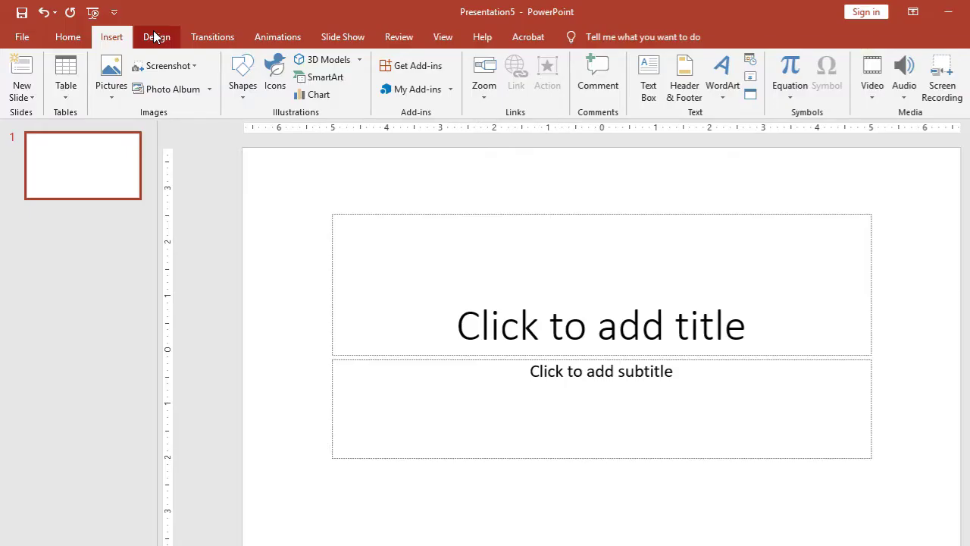
# Switch the only slide to the Blank layout from the Office Theme gallery
pyautogui.click(70, 36)
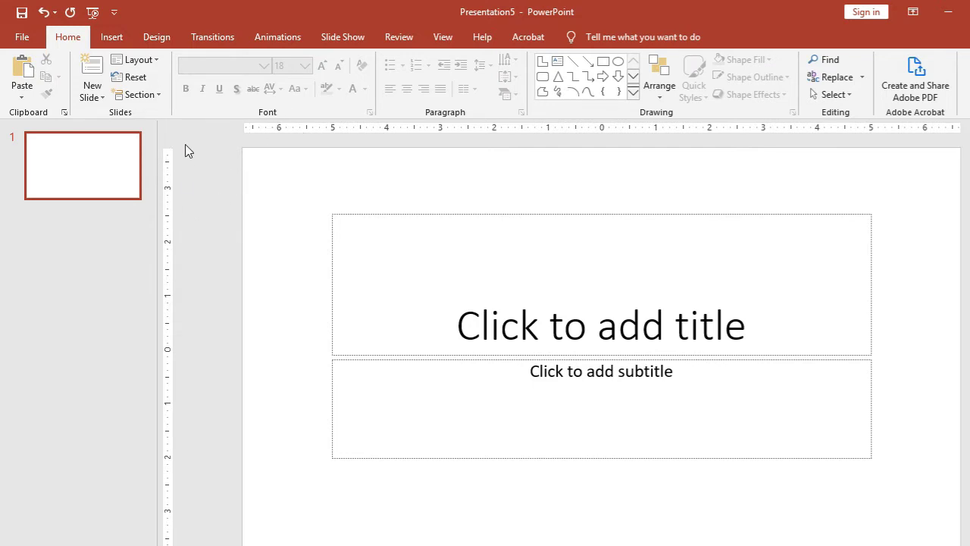
pyautogui.rightClick(344, 192)
pyautogui.moveTo(382, 246)
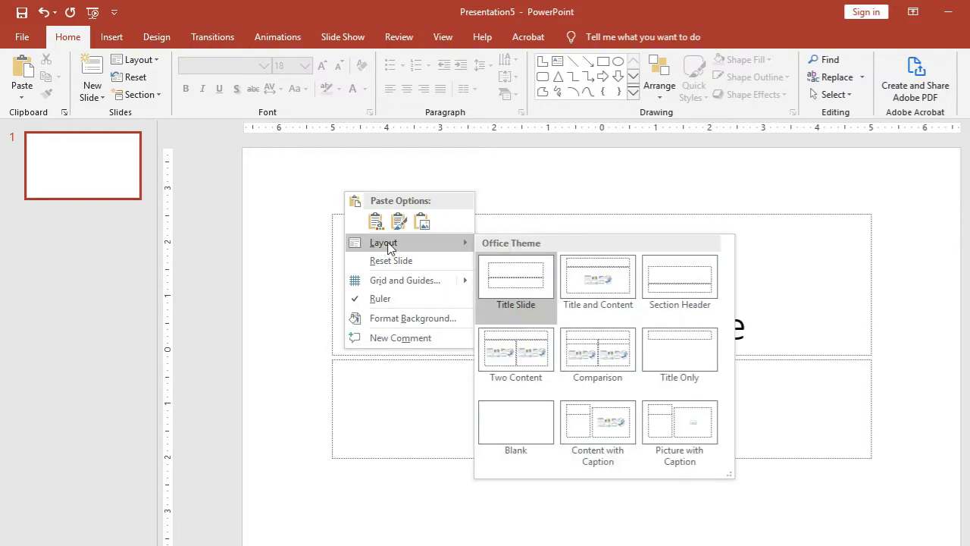
pyautogui.click(517, 425)
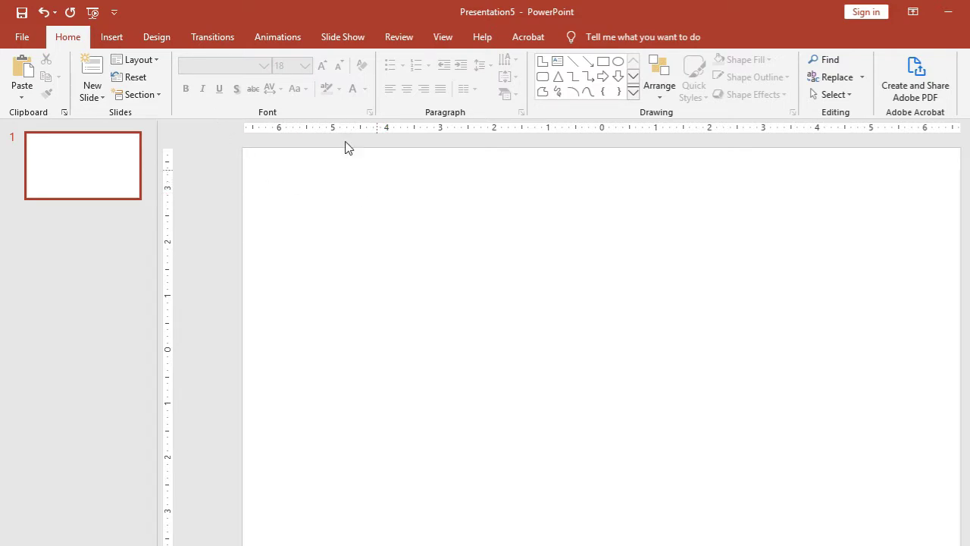
# Draw an L-shape across most of the slide and thin both of its arms
pyautogui.click(123, 43)
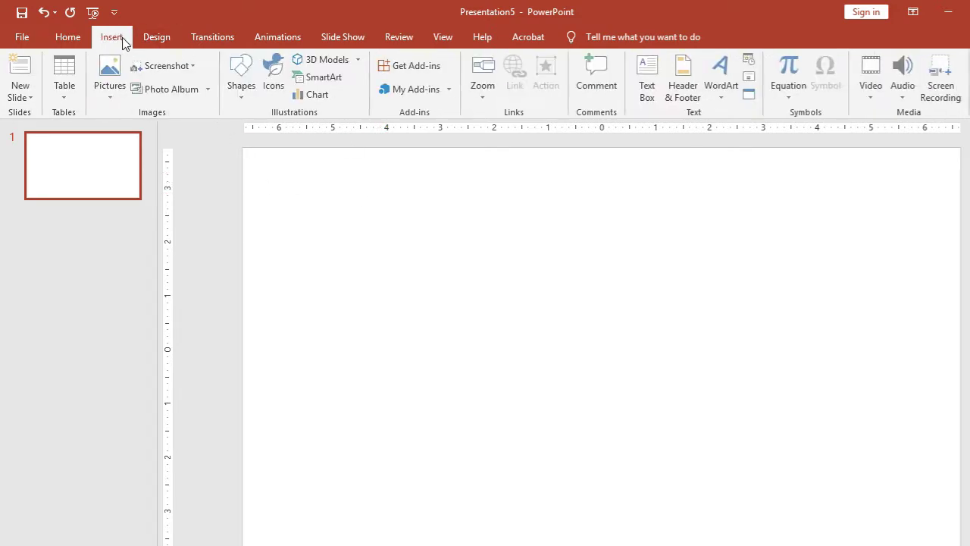
pyautogui.click(239, 70)
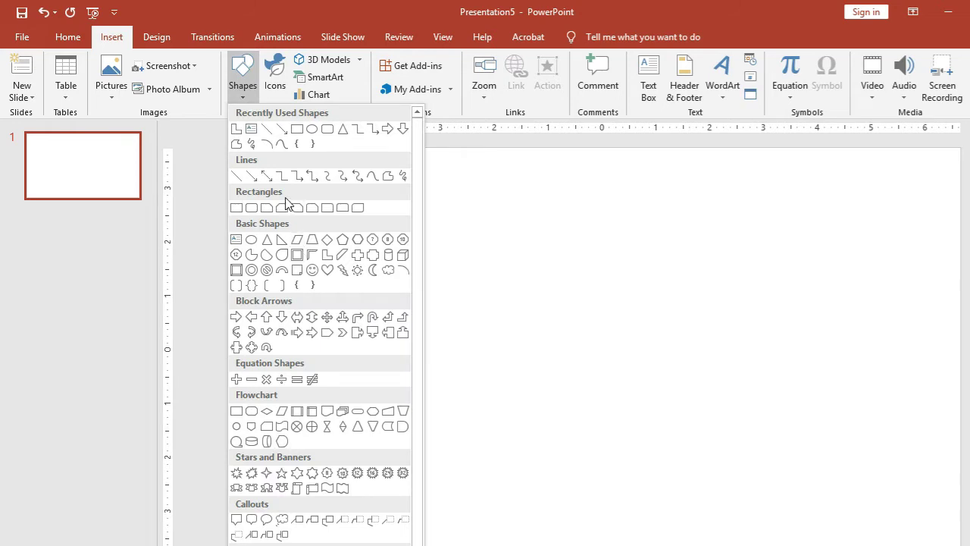
pyautogui.click(328, 254)
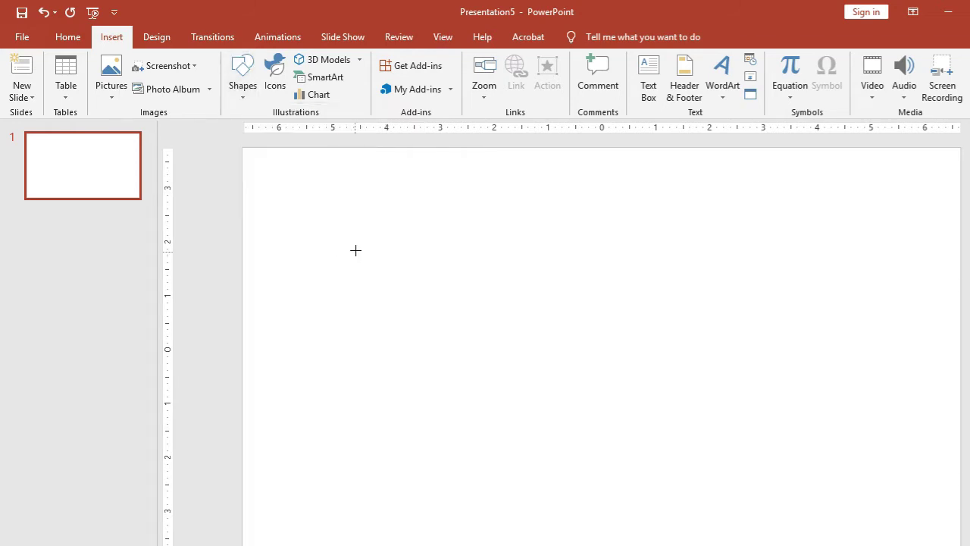
pyautogui.moveTo(289, 172); pyautogui.dragTo(669, 414)
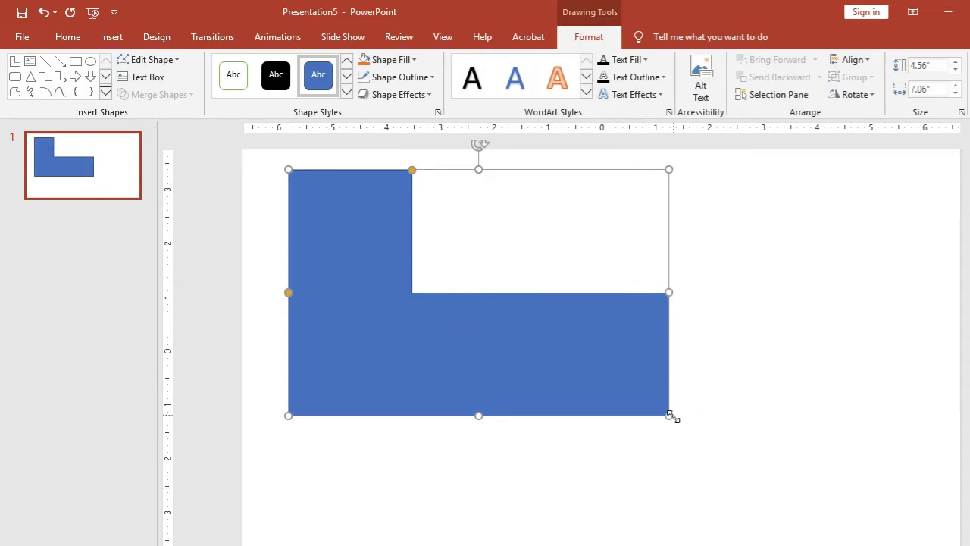
pyautogui.moveTo(670, 416)
pyautogui.mouseDown()
pyautogui.moveTo(720, 448)
pyautogui.moveTo(931, 532)
pyautogui.mouseUp()
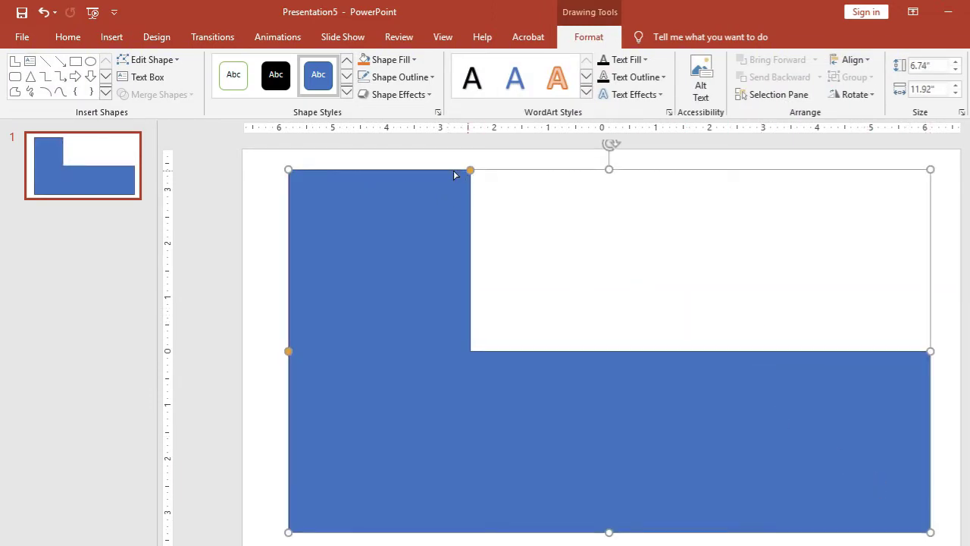
pyautogui.moveTo(470, 170); pyautogui.dragTo(297, 174)
pyautogui.moveTo(290, 353); pyautogui.dragTo(293, 526)
pyautogui.click(215, 352)
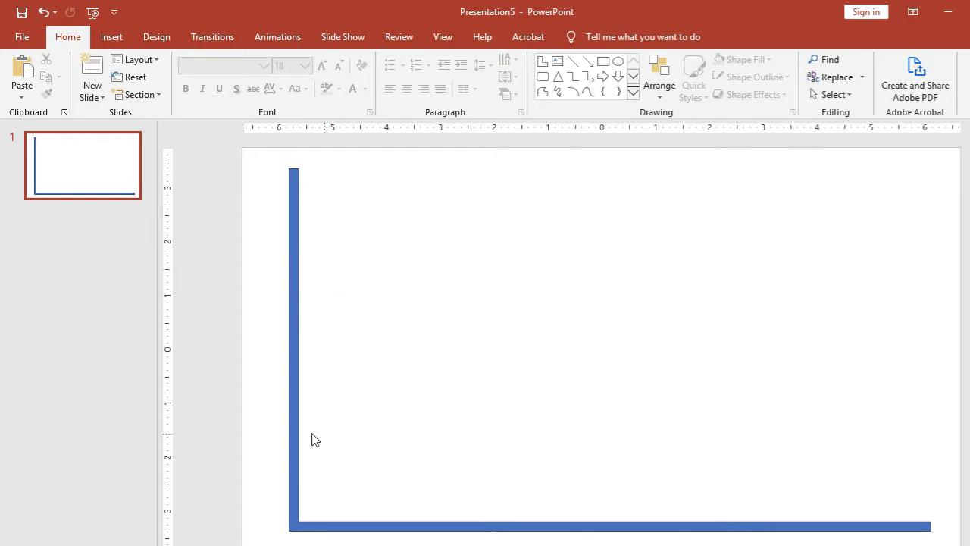
# Trim the L-shape's edges inward to about 5.2 in high by 11.24 in wide
pyautogui.click(288, 363)
pyautogui.moveTo(288, 350); pyautogui.dragTo(325, 350)
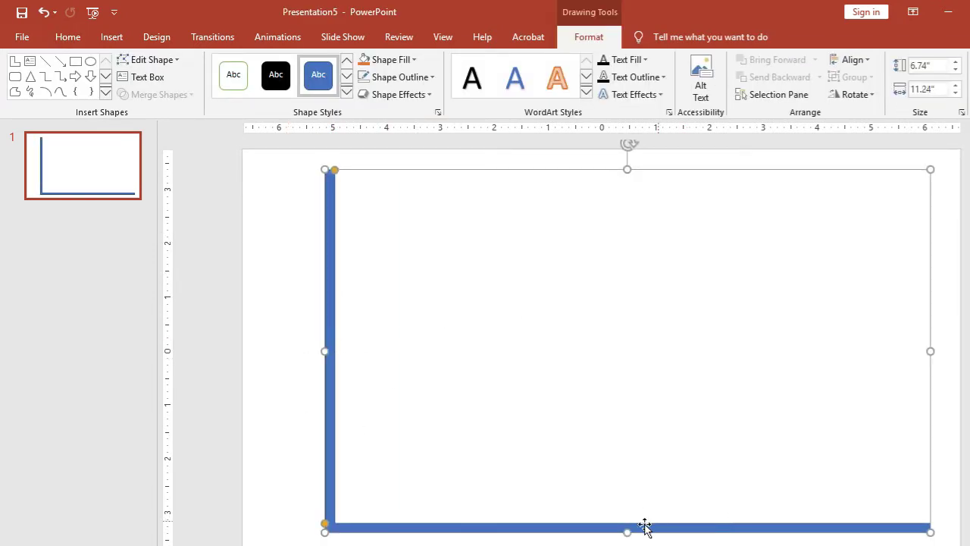
pyautogui.moveTo(627, 531); pyautogui.dragTo(633, 484)
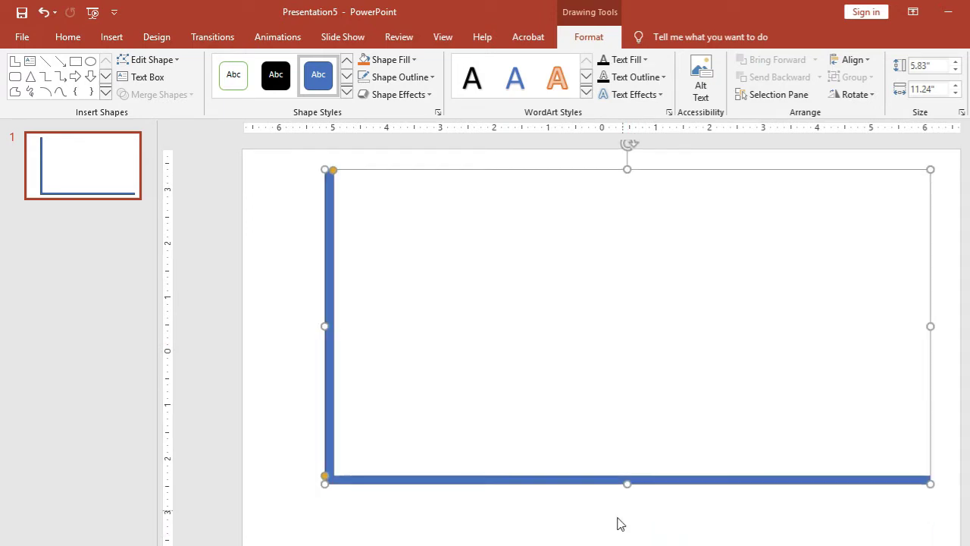
pyautogui.click(606, 491)
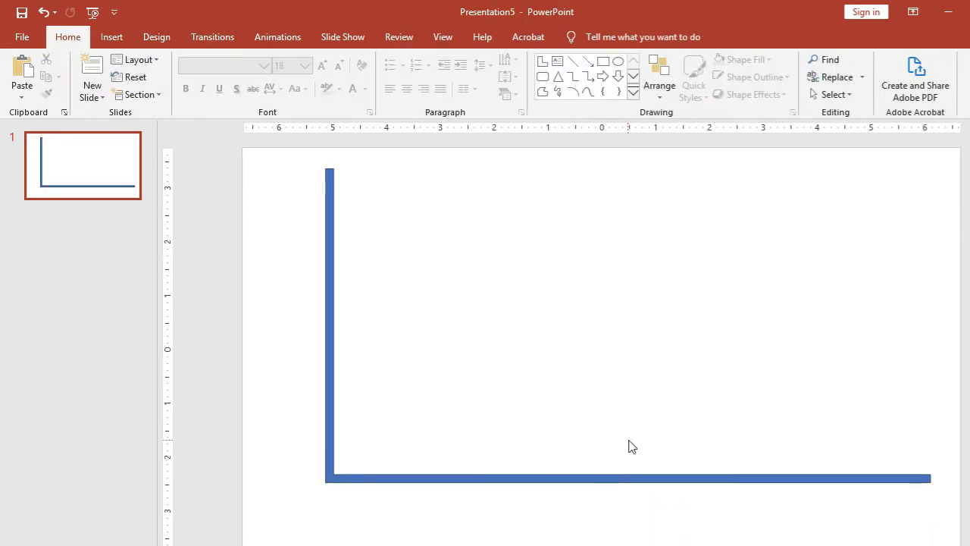
pyautogui.click(324, 174)
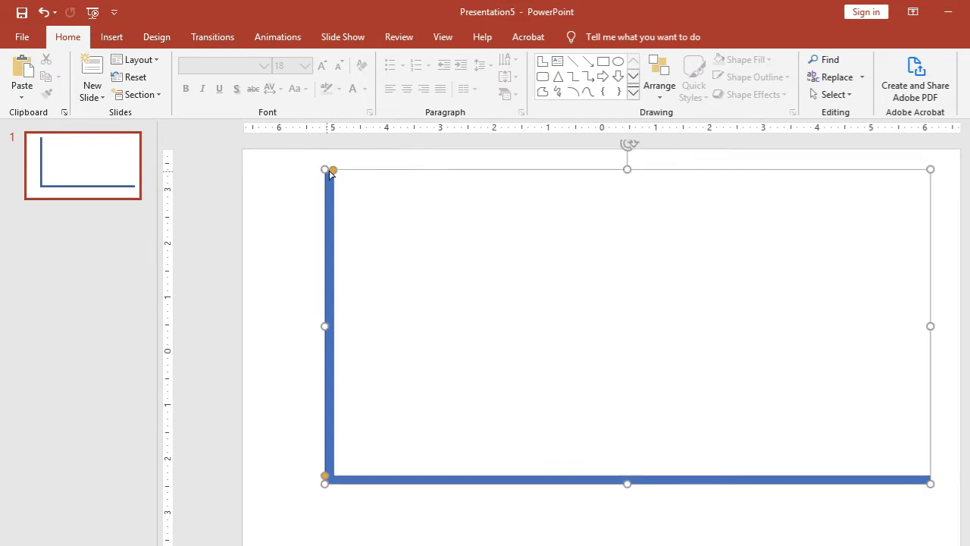
pyautogui.moveTo(628, 167); pyautogui.dragTo(626, 201)
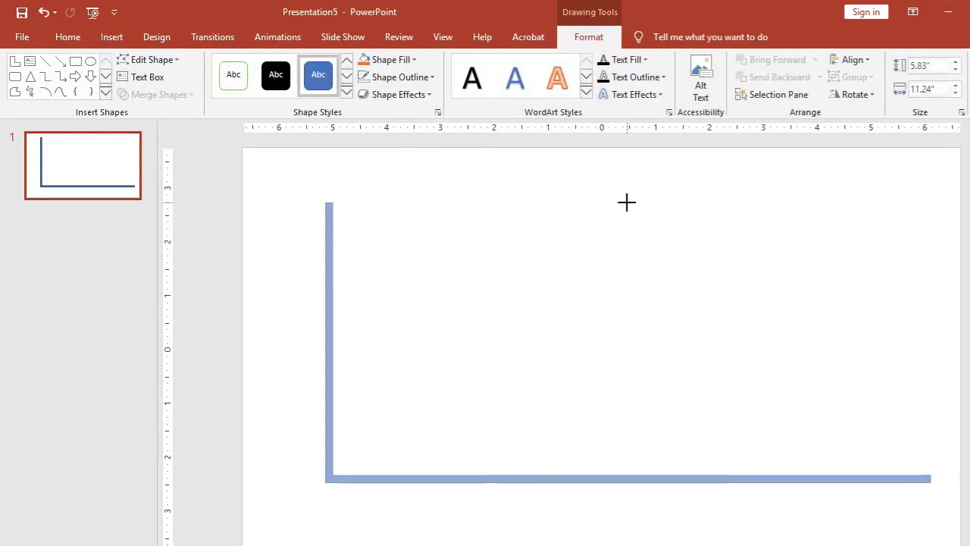
pyautogui.moveTo(932, 338); pyautogui.dragTo(877, 340)
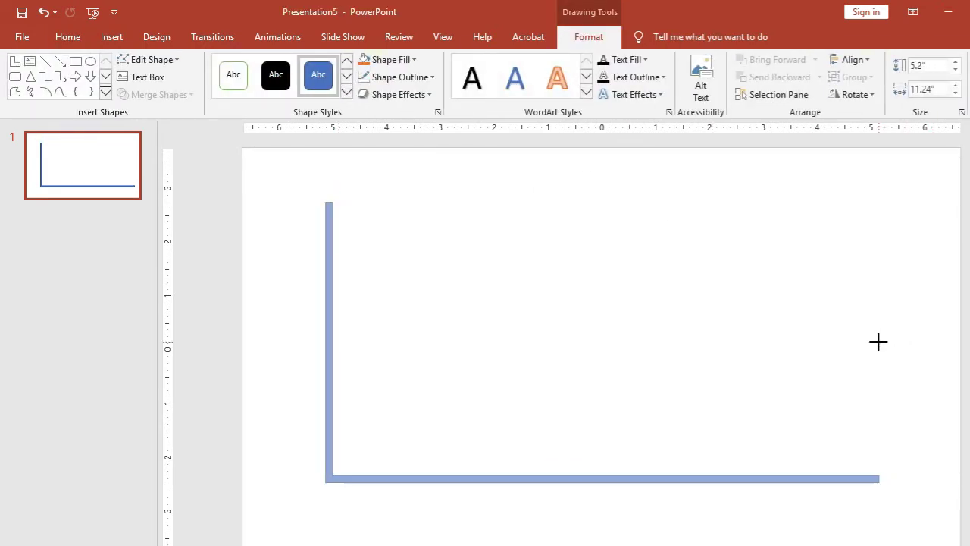
pyautogui.click(680, 183)
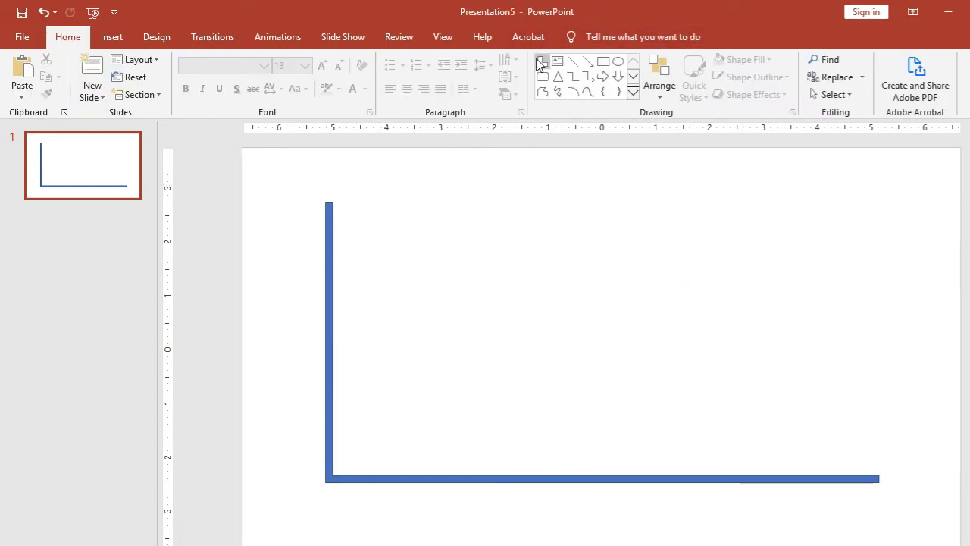
# Insert WordArt at the top and replace its text with 'Data Pertumbuhan Desa Sadar Hukum'
pyautogui.click(161, 37)
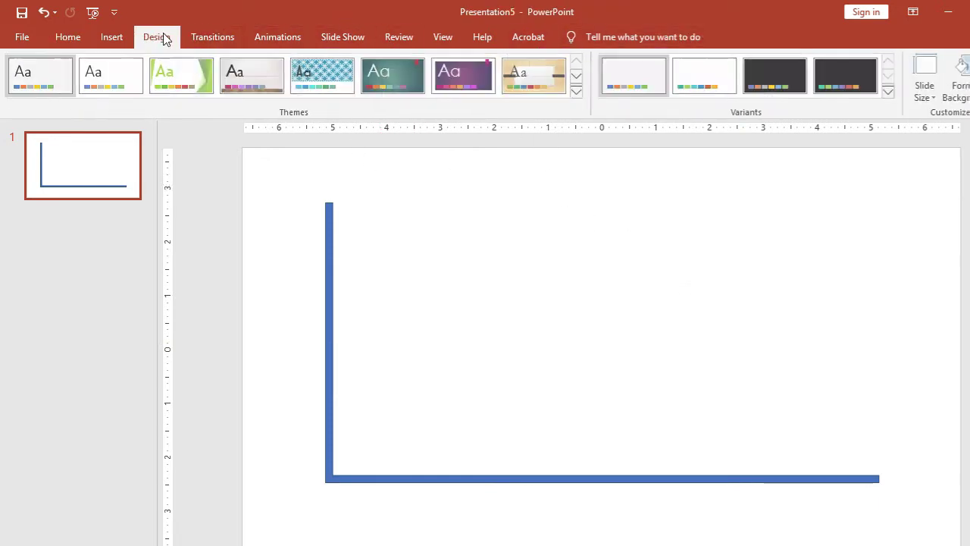
pyautogui.click(113, 34)
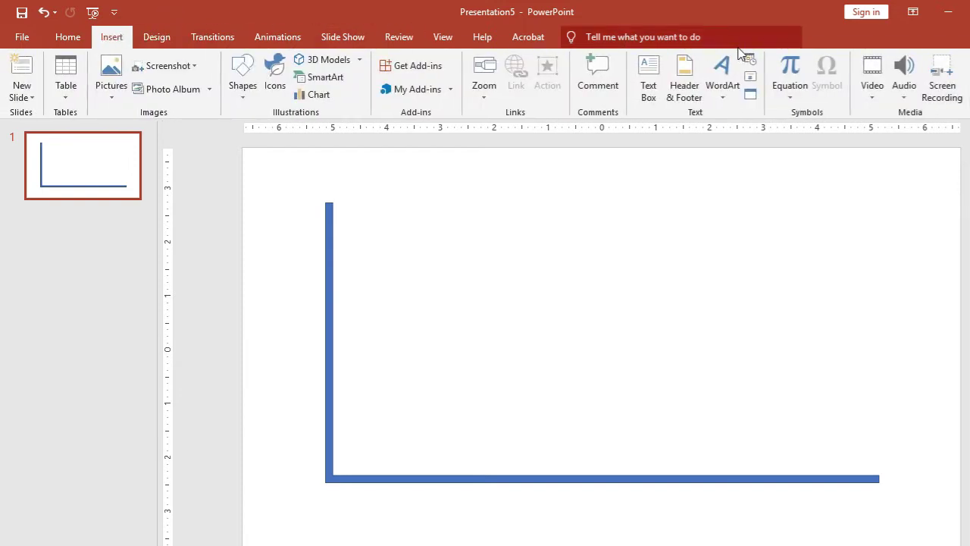
pyautogui.click(684, 80)
pyautogui.click(737, 148)
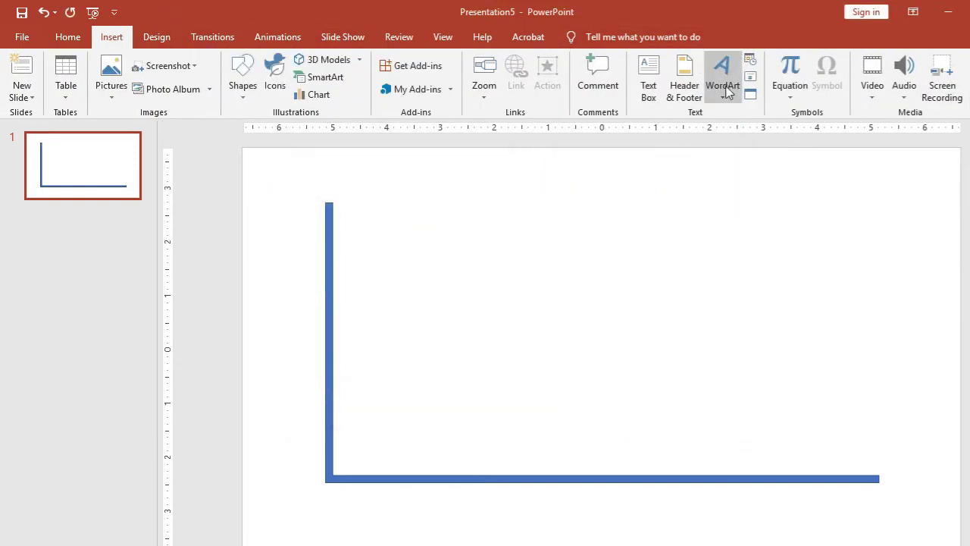
pyautogui.click(722, 76)
pyautogui.click(769, 130)
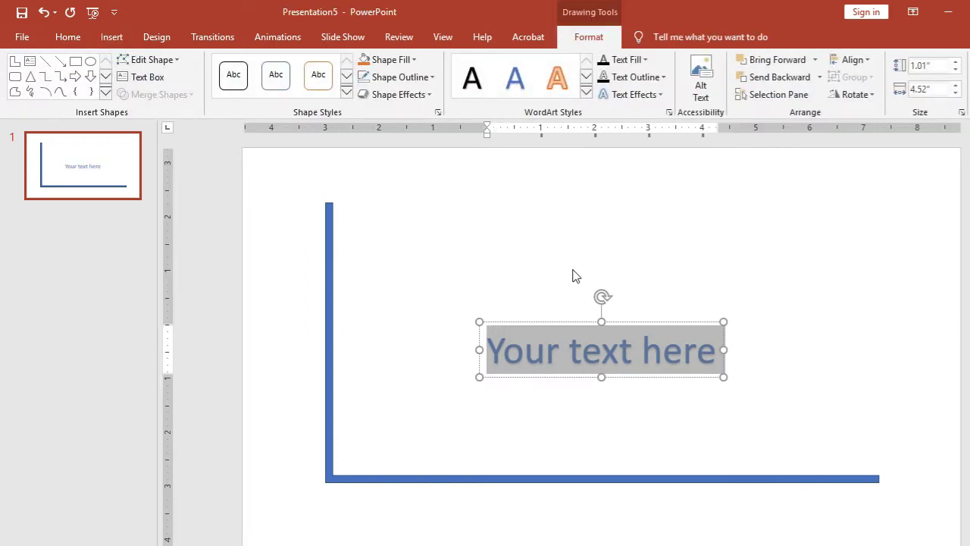
pyautogui.moveTo(594, 320); pyautogui.dragTo(593, 161)
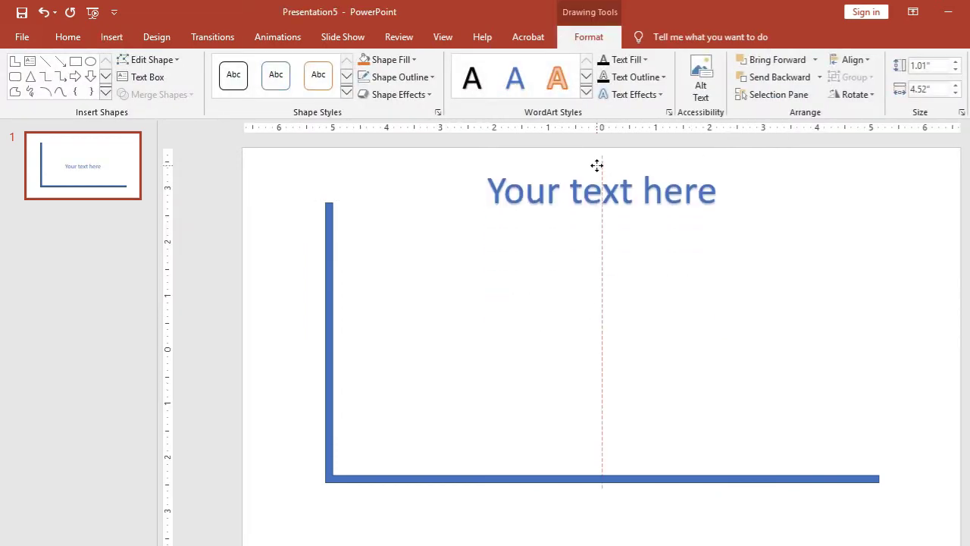
pyautogui.click(575, 193)
pyautogui.moveTo(576, 193); pyautogui.dragTo(466, 196)
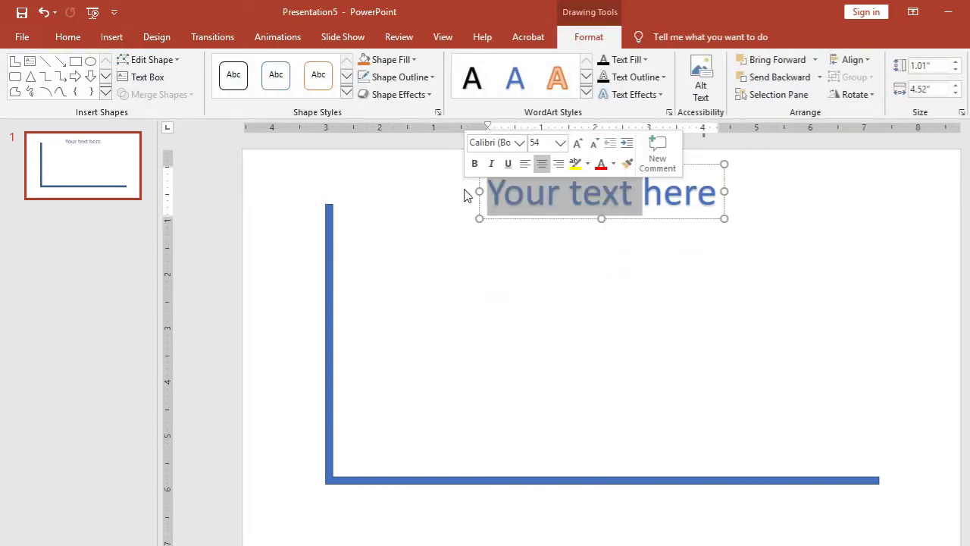
pyautogui.press('Delete')
pyautogui.press('Delete')
pyautogui.press('Delete')
pyautogui.press('Delete')
pyautogui.press('Delete')
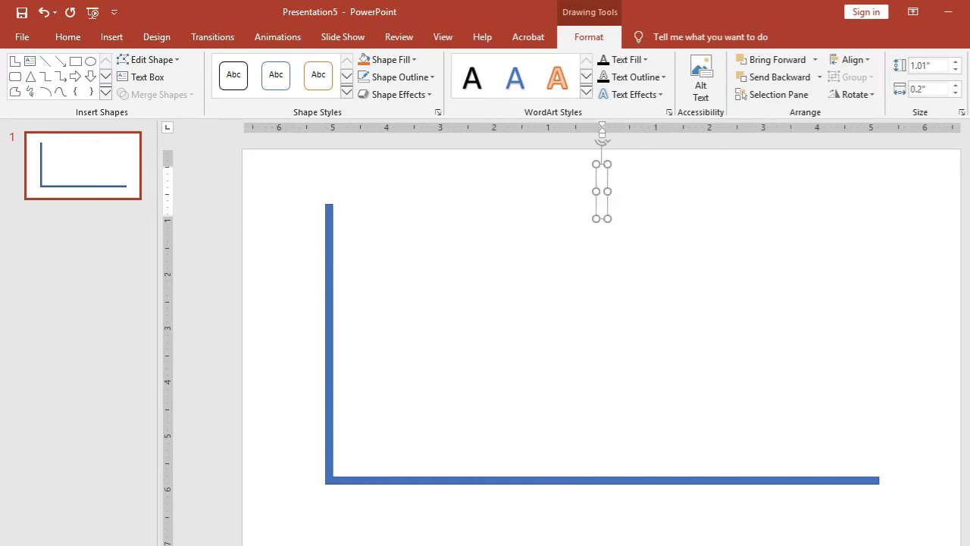
pyautogui.write('Data')
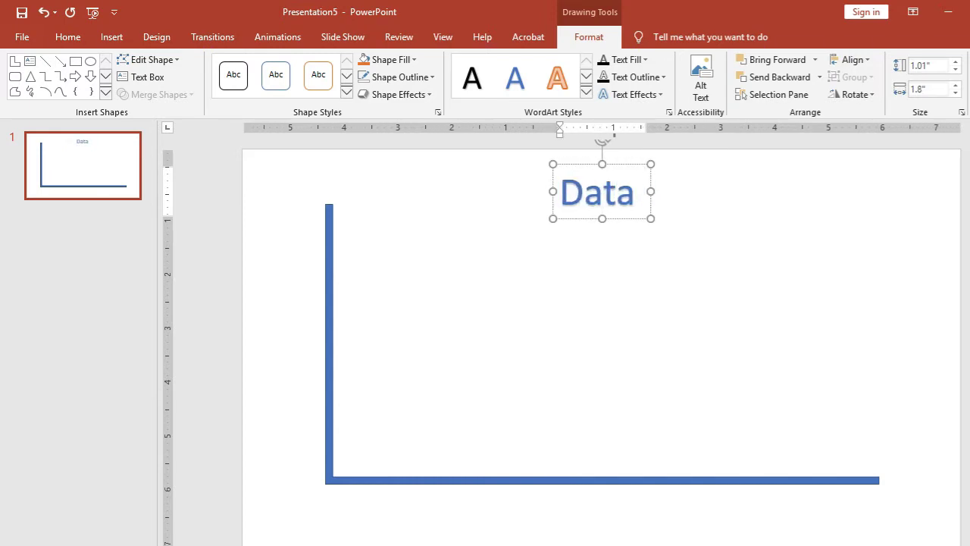
pyautogui.write(' Pertumbu')
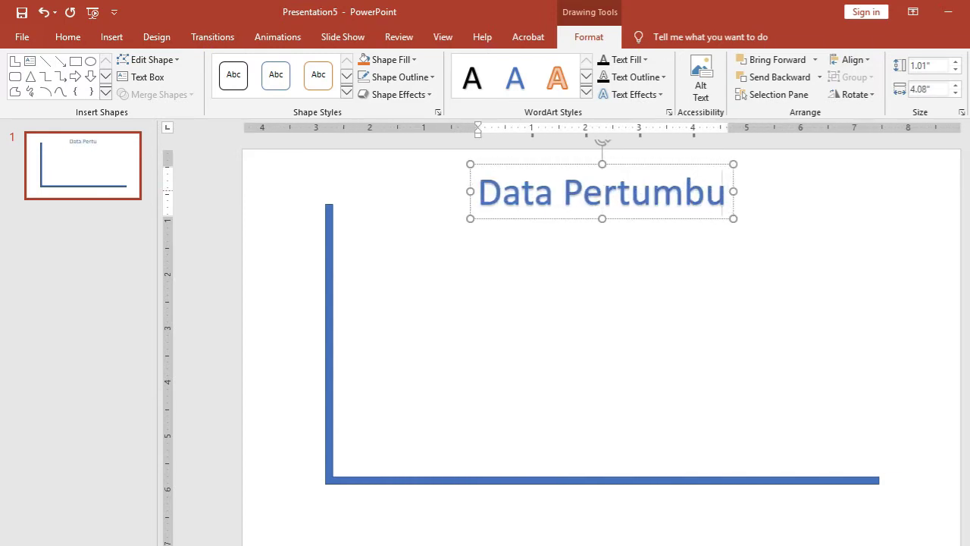
pyautogui.write('han Desa ')
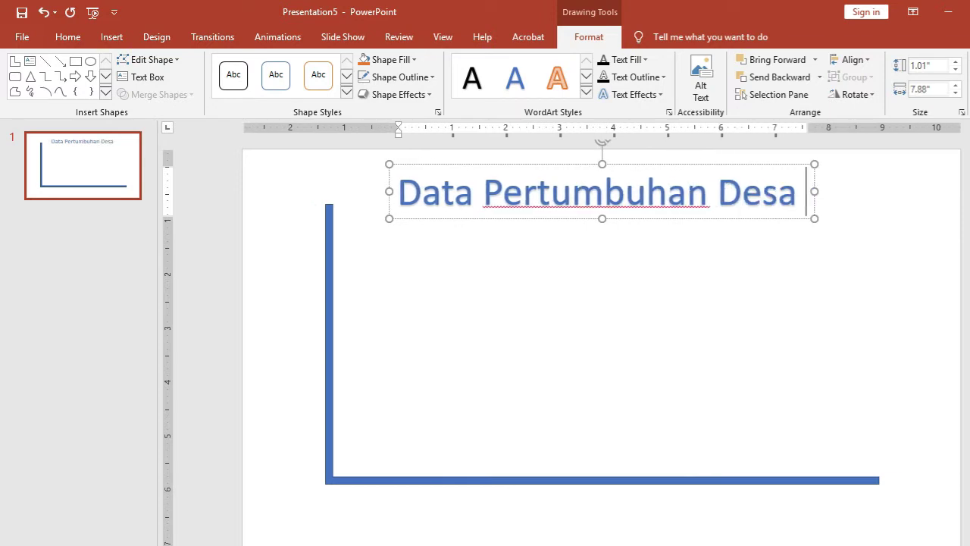
pyautogui.write('Sad')
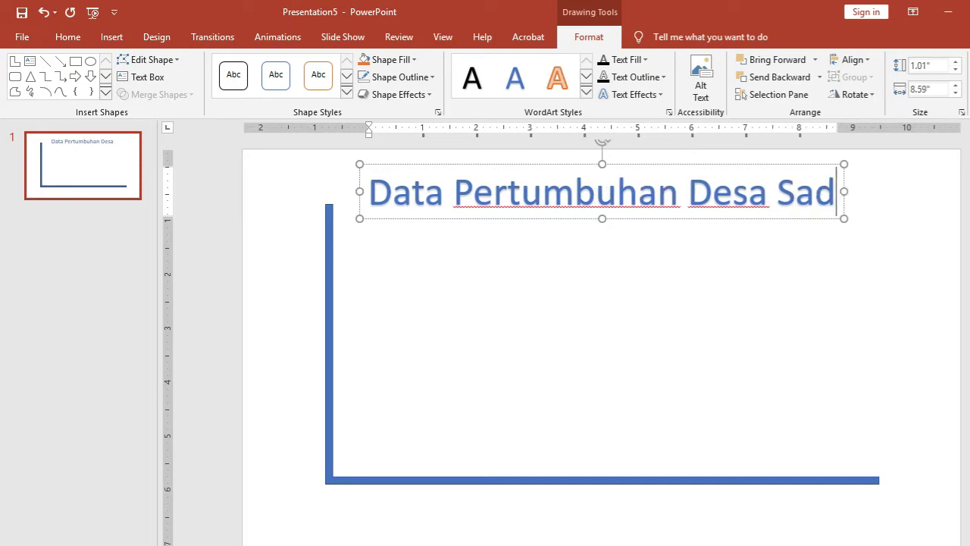
pyautogui.write('ar Hukum')
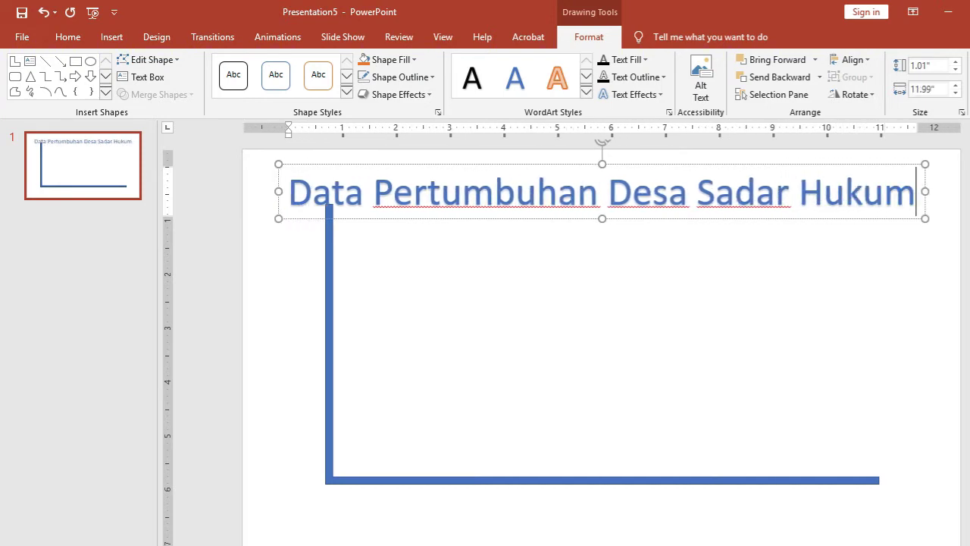
# Shrink the title to one line, centre it above the axes and make it black
pyautogui.moveTo(278, 164); pyautogui.dragTo(486, 182)
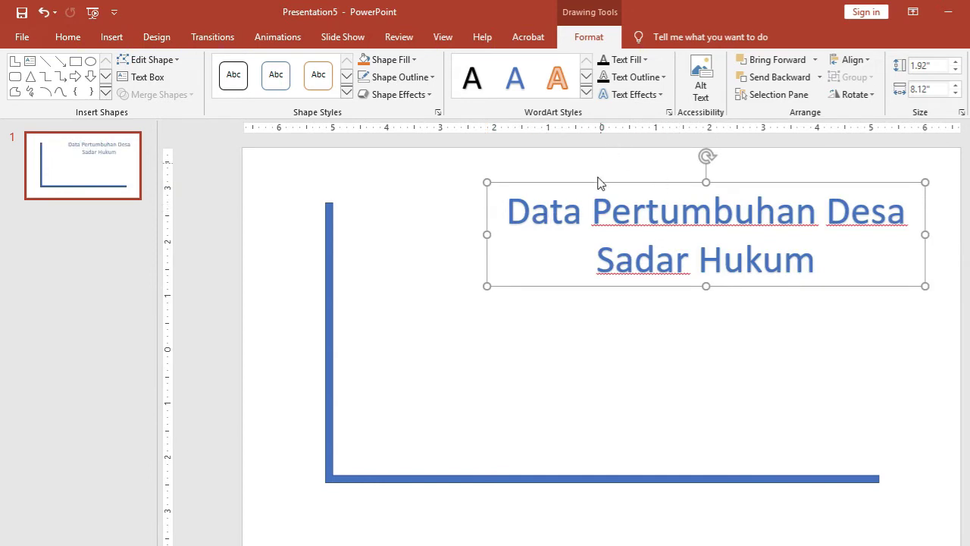
pyautogui.hotkey('ctrl', '[')
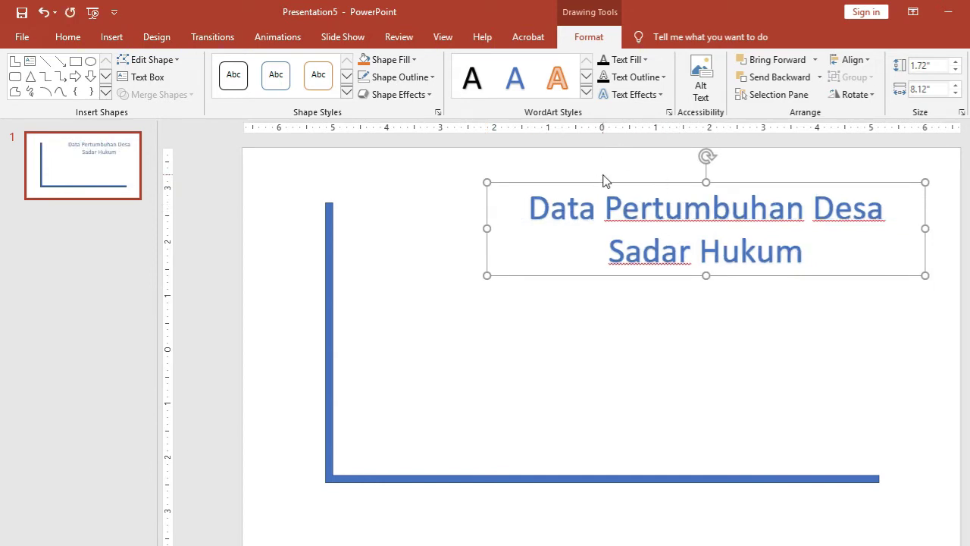
pyautogui.hotkey('ctrl', '[')
pyautogui.hotkey('ctrl', '[')
pyautogui.hotkey('ctrl', '[')
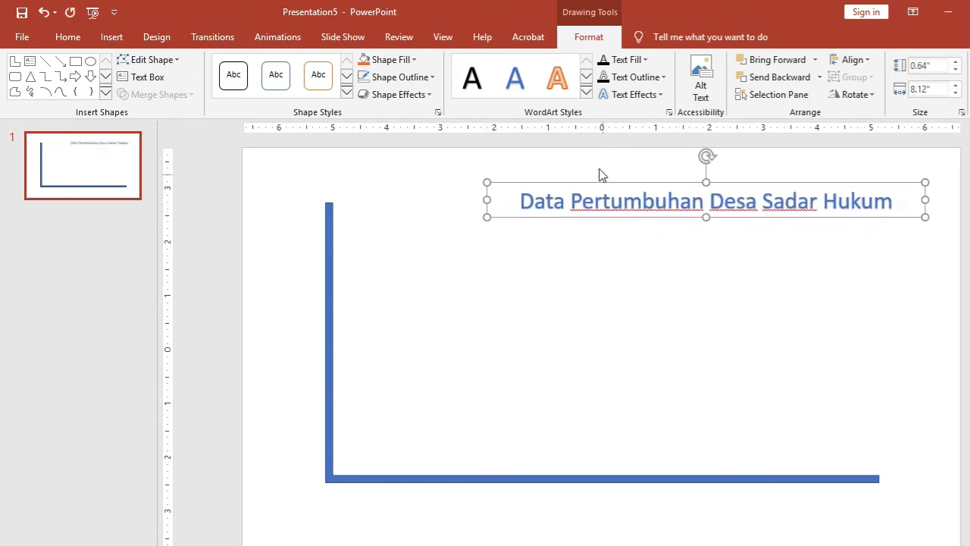
pyautogui.moveTo(735, 185); pyautogui.dragTo(641, 163)
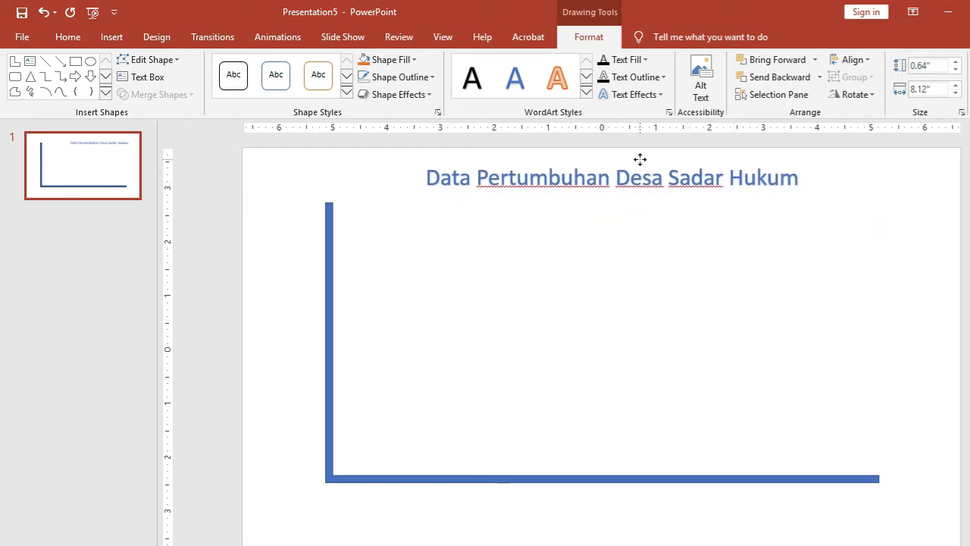
pyautogui.click(468, 74)
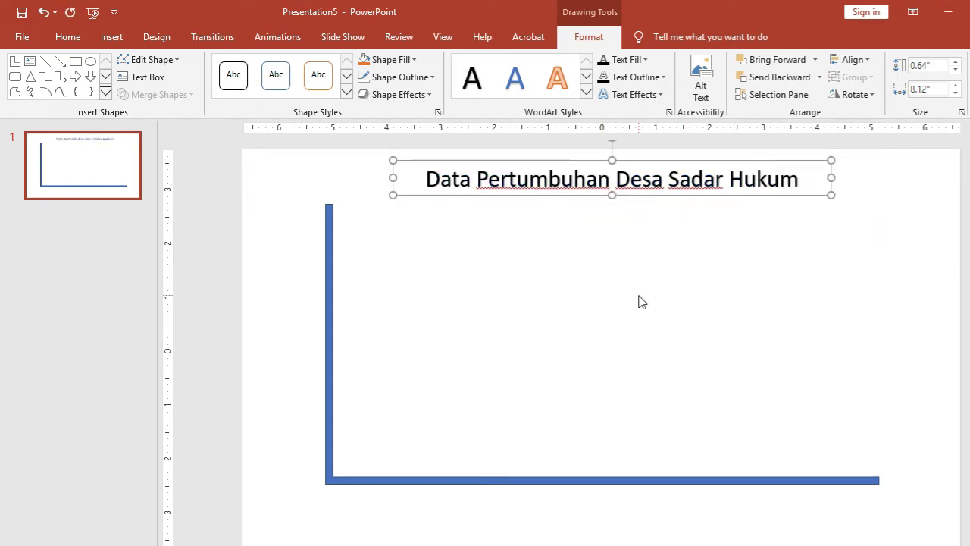
pyautogui.click(279, 183)
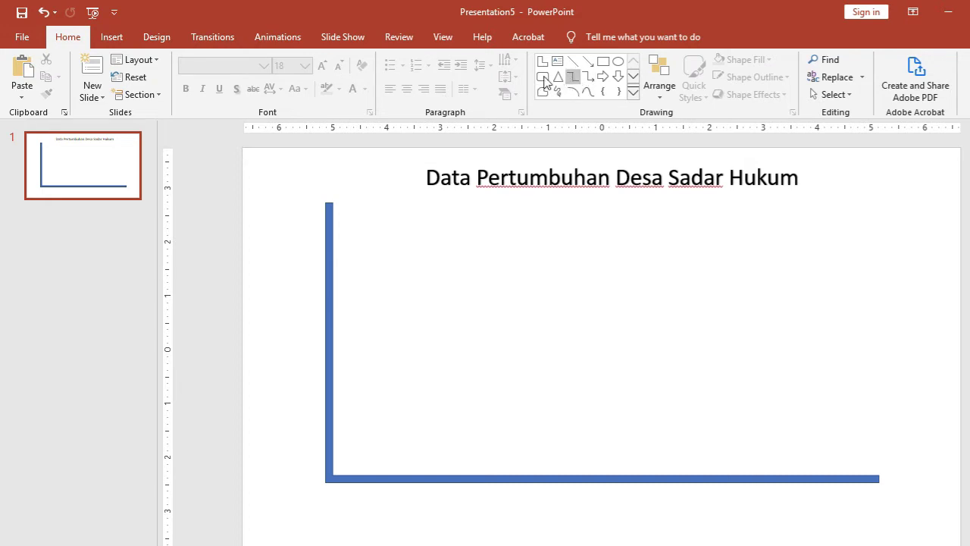
# Draw a horizontal line across the chart and copy it upward into four evenly spaced gridlines
pyautogui.click(573, 61)
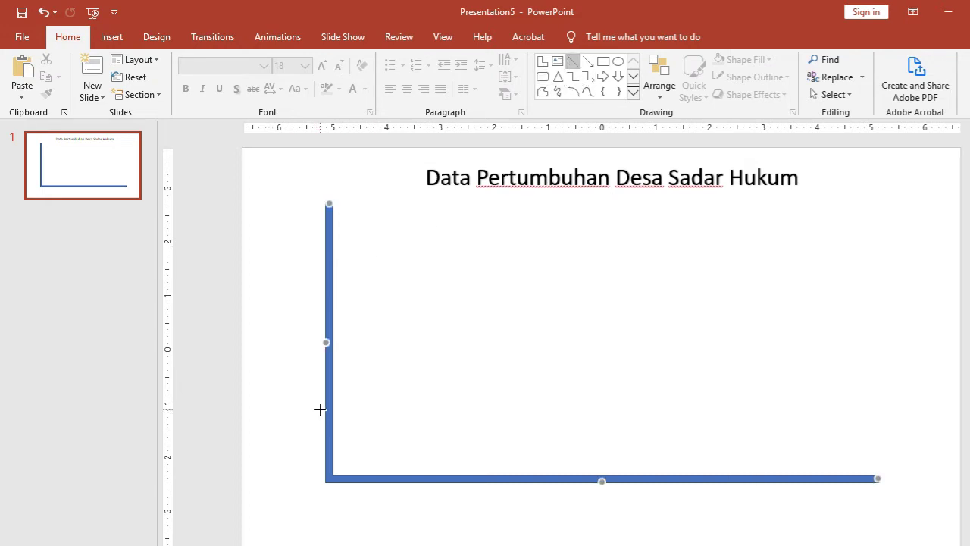
pyautogui.moveTo(319, 409); pyautogui.dragTo(866, 409)
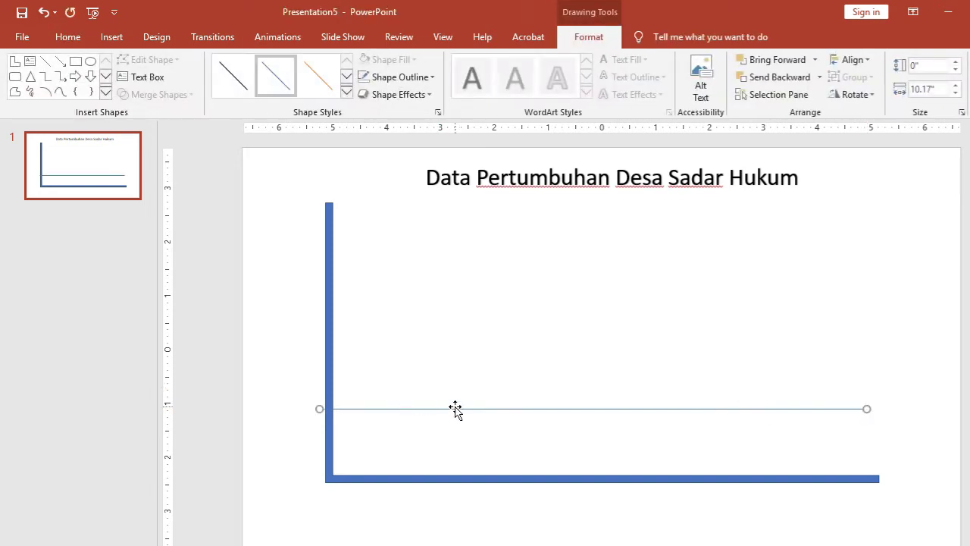
pyautogui.moveTo(457, 409)
pyautogui.keyDown('ctrl'); pyautogui.mouseDown()
pyautogui.moveTo(467, 213)
pyautogui.moveTo(457, 211)
pyautogui.mouseUp(); pyautogui.keyUp('ctrl')
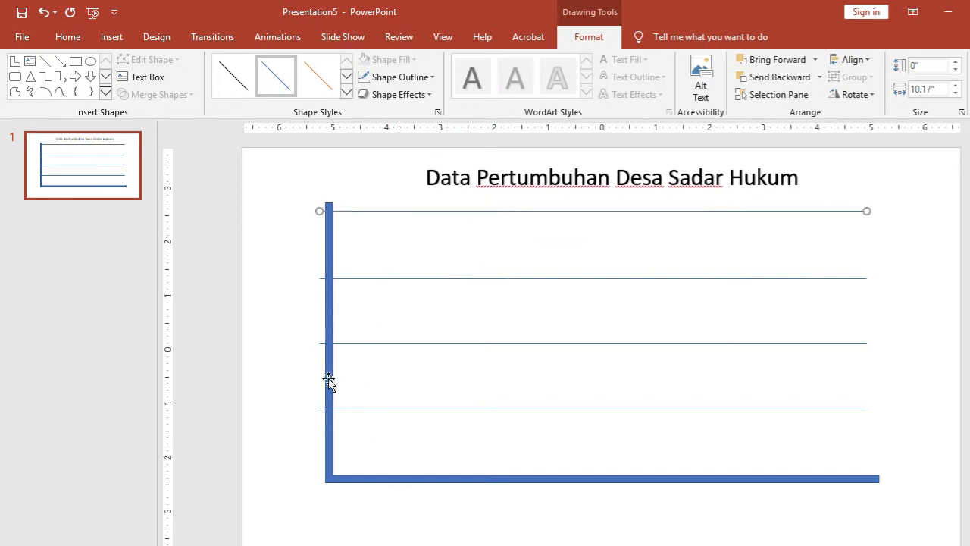
pyautogui.click(279, 233)
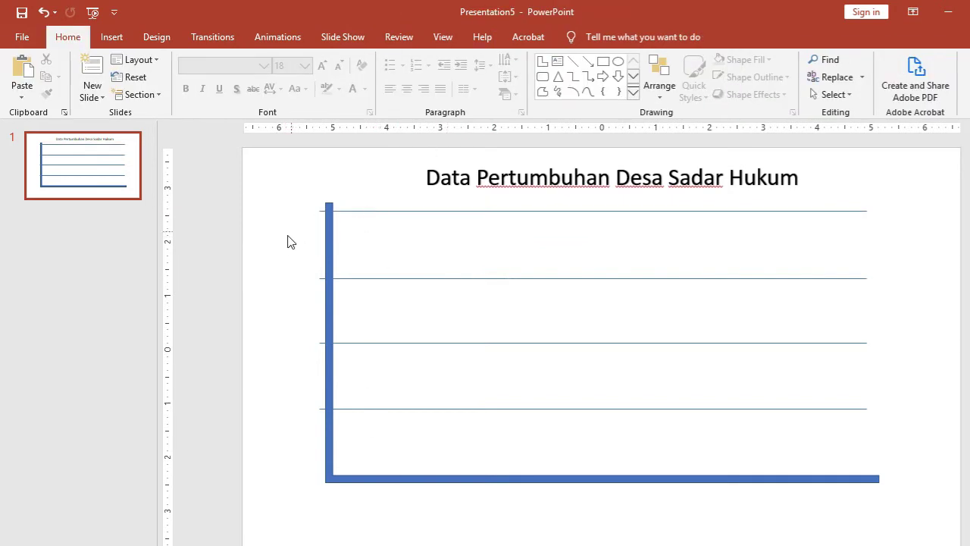
pyautogui.click(156, 38)
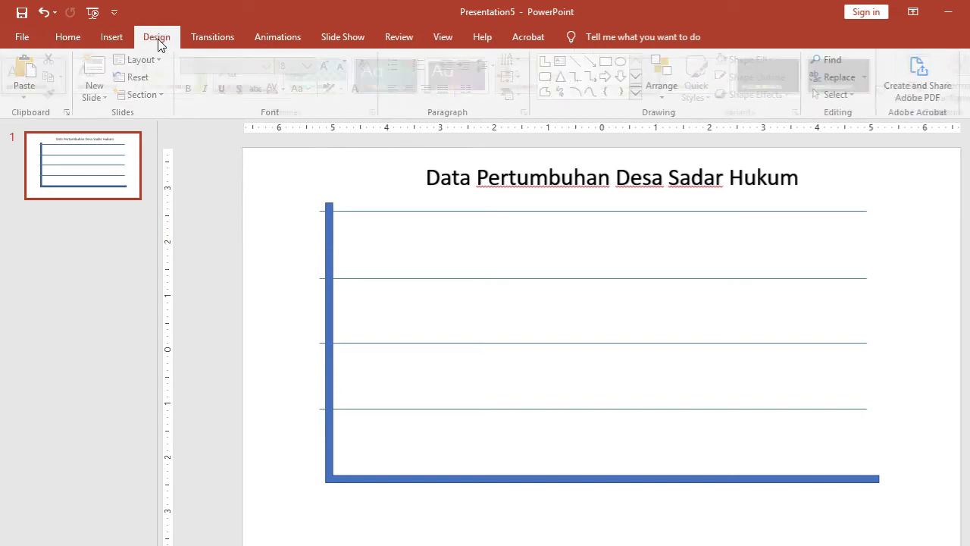
pyautogui.click(112, 38)
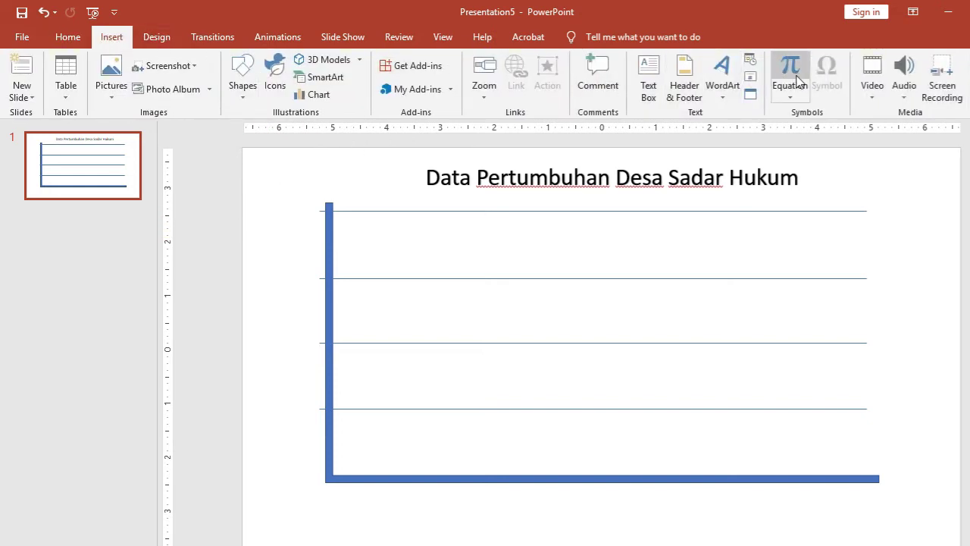
# Add a '20%' text box beside the lowest gridline
pyautogui.click(649, 77)
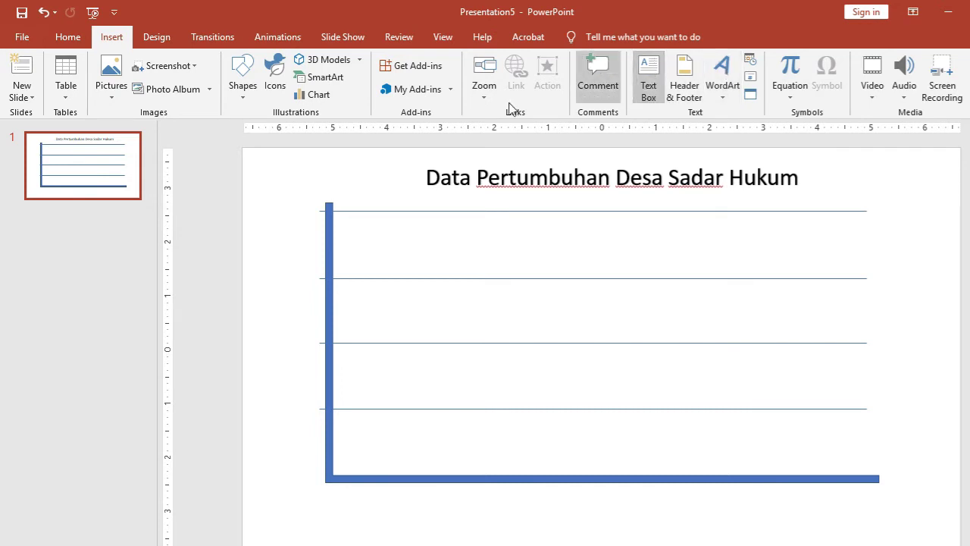
pyautogui.click(275, 412)
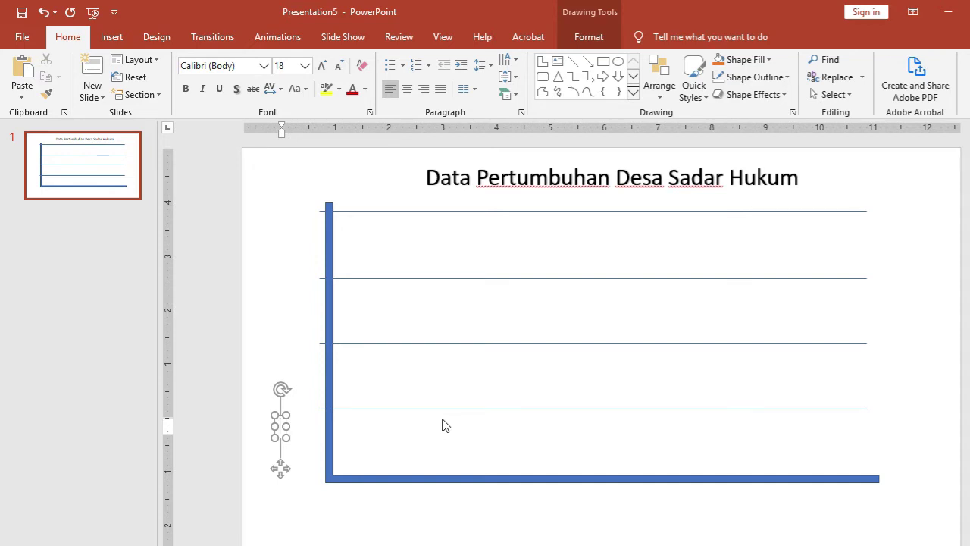
pyautogui.write('20')
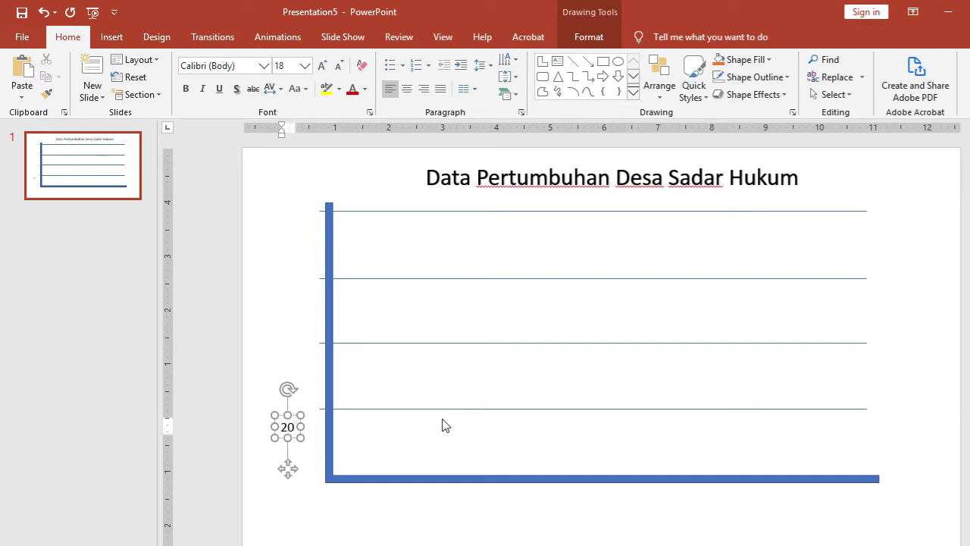
pyautogui.write('%')
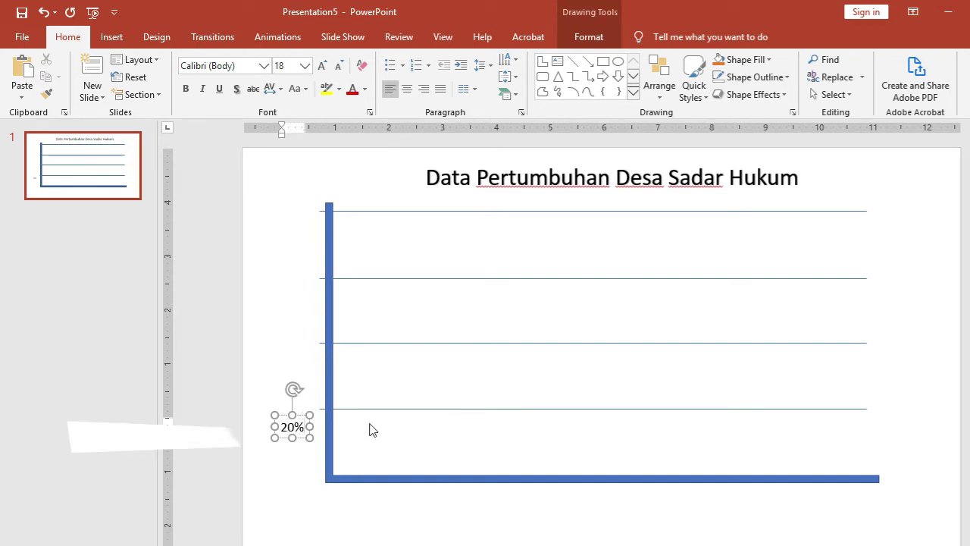
pyautogui.moveTo(299, 417); pyautogui.dragTo(306, 351)
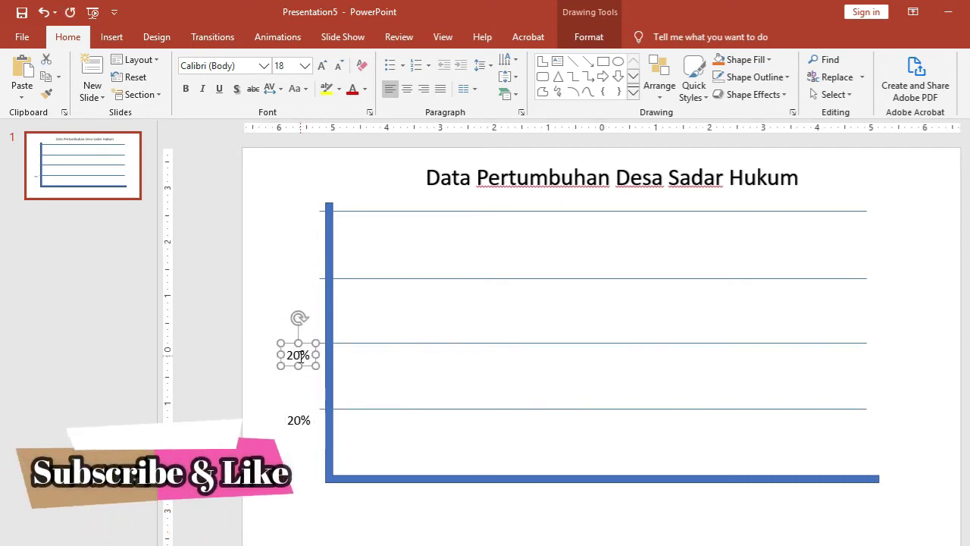
# Copy the label up as 40%, 60% and 80%, then move 20% below the baseline
pyautogui.doubleClick(293, 354)
pyautogui.write('40')
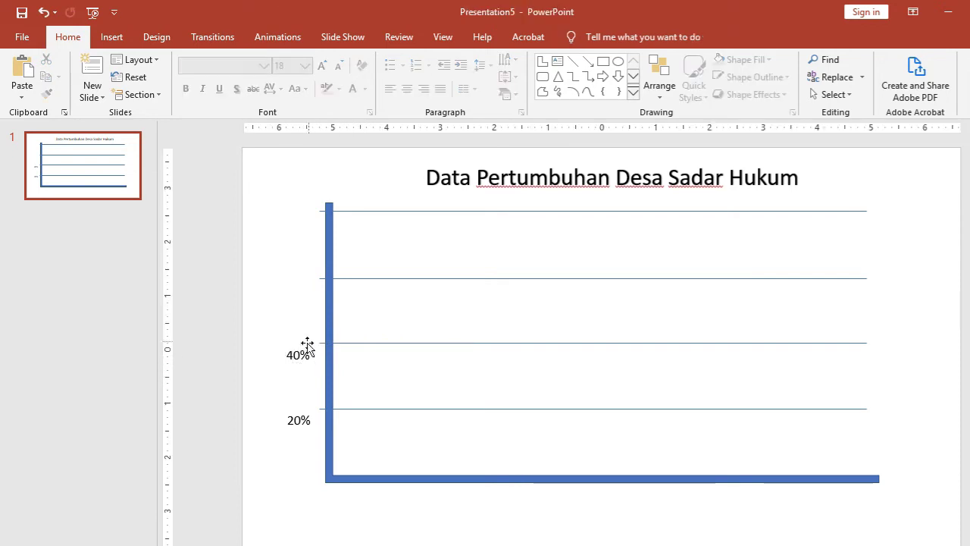
pyautogui.press('Escape')
pyautogui.moveTo(306, 348)
pyautogui.mouseDown()
pyautogui.moveTo(316, 310)
pyautogui.moveTo(306, 216)
pyautogui.mouseUp()
pyautogui.write('60')
pyautogui.press('Escape')
pyautogui.moveTo(291, 222); pyautogui.dragTo(286, 222)
pyautogui.write('80')
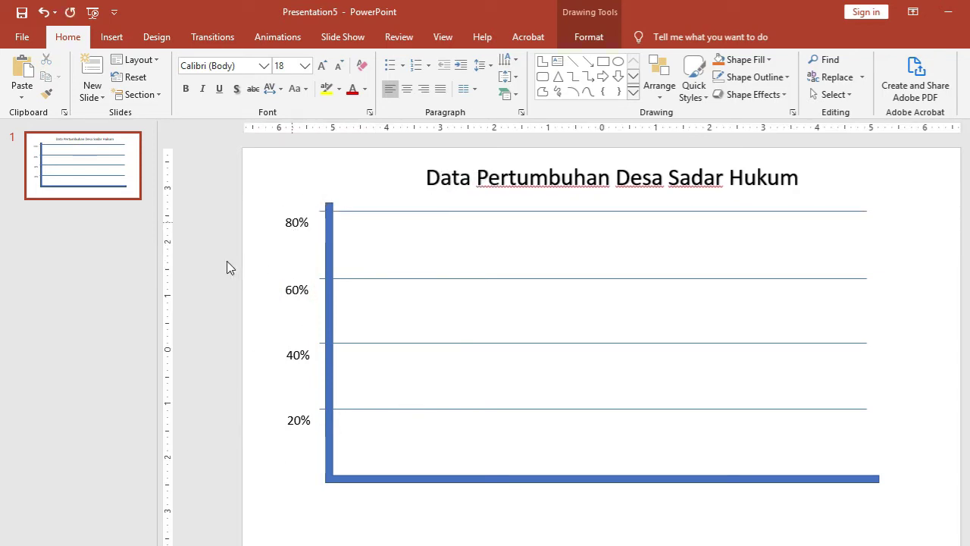
pyautogui.click(230, 268)
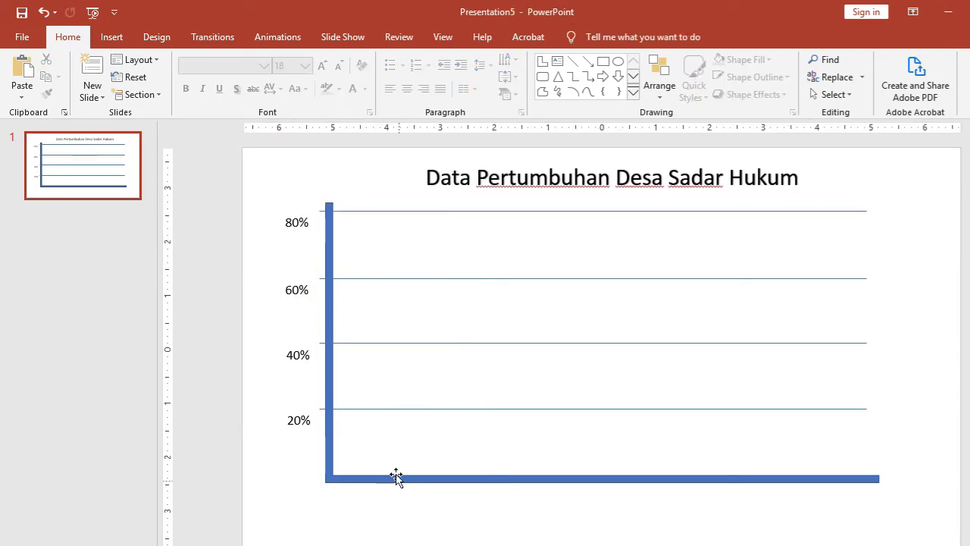
pyautogui.click(294, 421)
pyautogui.moveTo(296, 432); pyautogui.dragTo(368, 519)
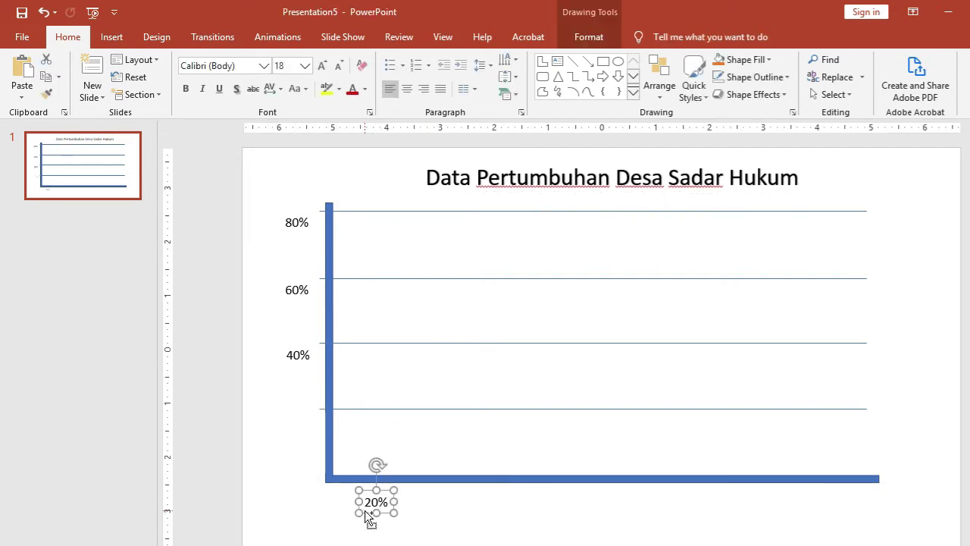
# Restore 20% beside the axis, label the lower box 2015 and copy it along the baseline
pyautogui.hotkey('ctrl', 'v')
pyautogui.moveTo(379, 506); pyautogui.dragTo(360, 500)
pyautogui.hotkey('ctrl', 'z')
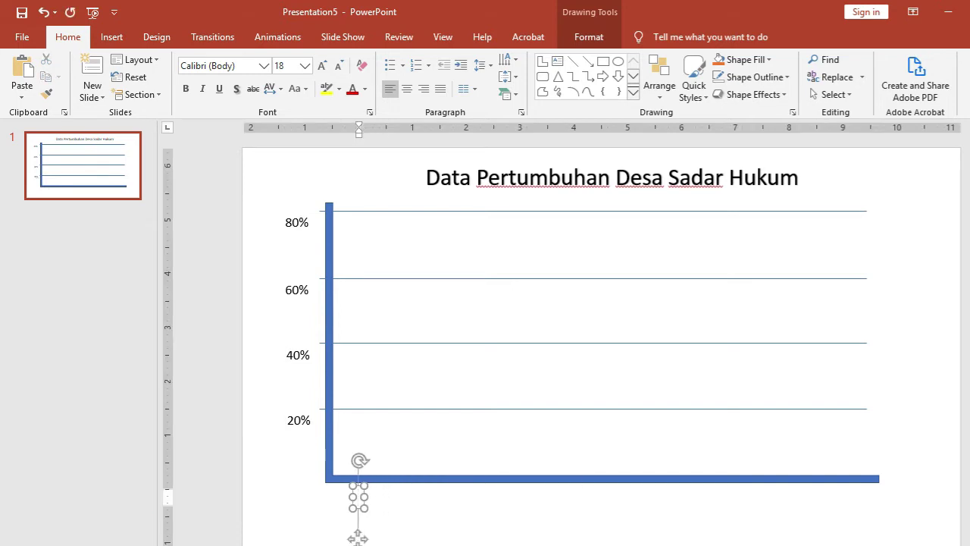
pyautogui.write('20')
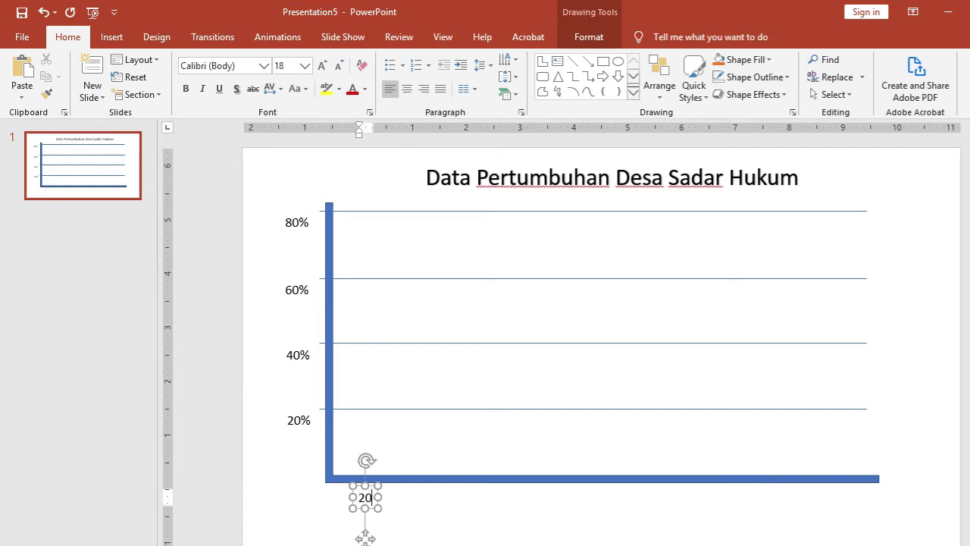
pyautogui.write('15')
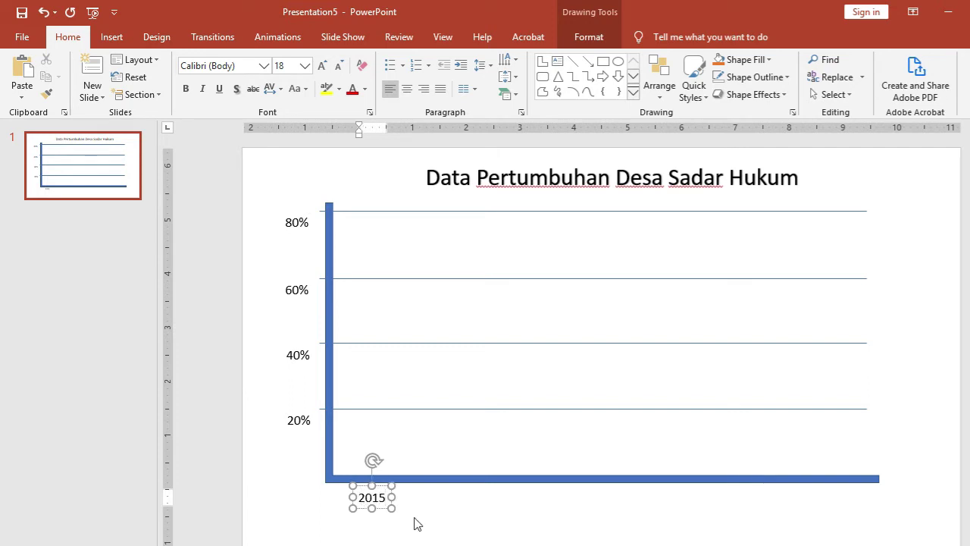
pyautogui.click(416, 523)
pyautogui.click(392, 506)
pyautogui.moveTo(381, 510)
pyautogui.mouseDown()
pyautogui.moveTo(460, 517)
pyautogui.moveTo(448, 510)
pyautogui.moveTo(520, 506)
pyautogui.moveTo(614, 517)
pyautogui.moveTo(725, 509)
pyautogui.mouseUp()
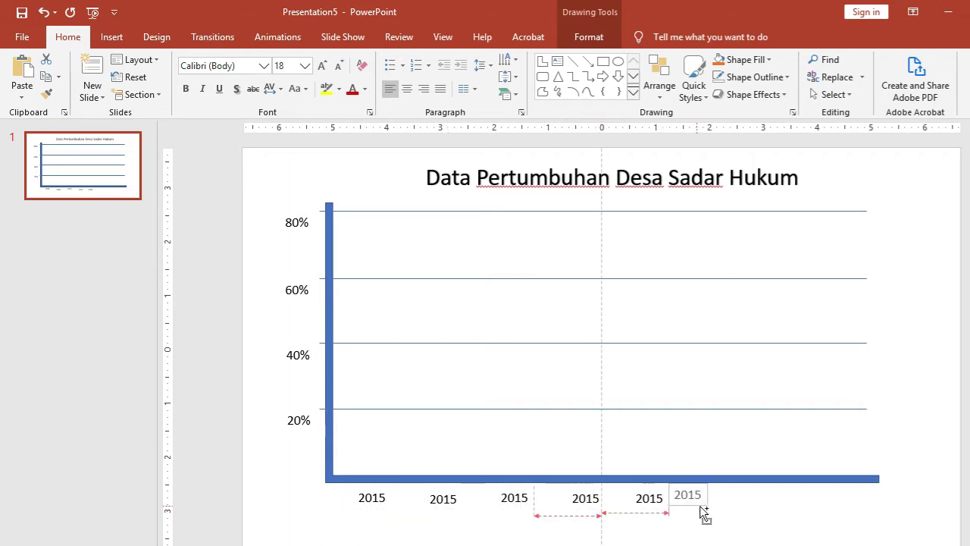
# Change the copied year labels to 2016, 2017 and 2018
pyautogui.click(450, 502)
pyautogui.doubleClick(450, 500)
pyautogui.write('2016')
pyautogui.doubleClick(525, 502)
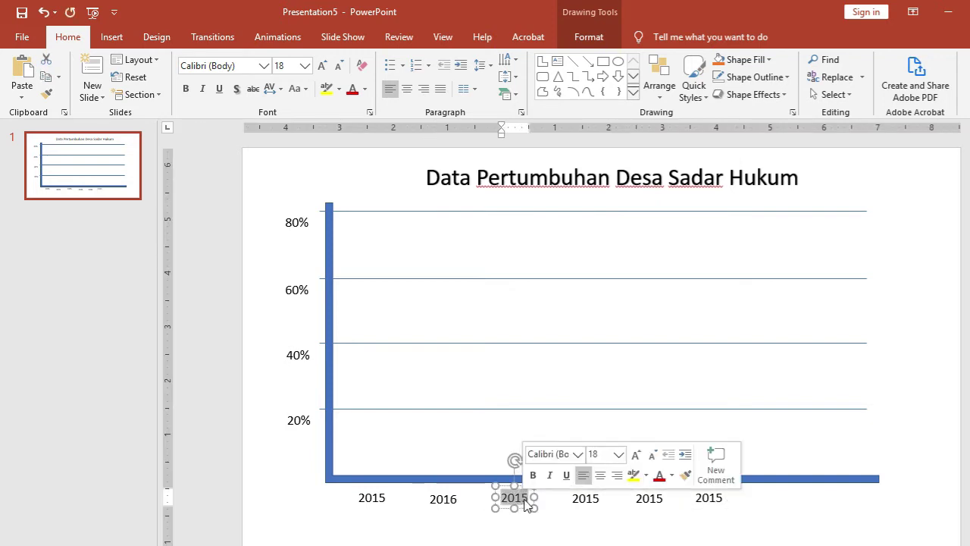
pyautogui.click(527, 501)
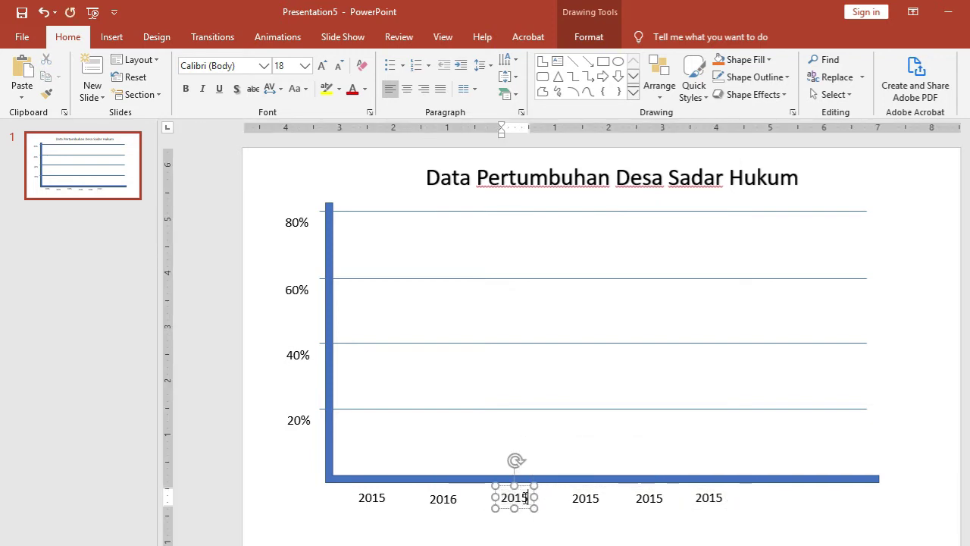
pyautogui.doubleClick(525, 498)
pyautogui.click(527, 498)
pyautogui.press('BackSpace')
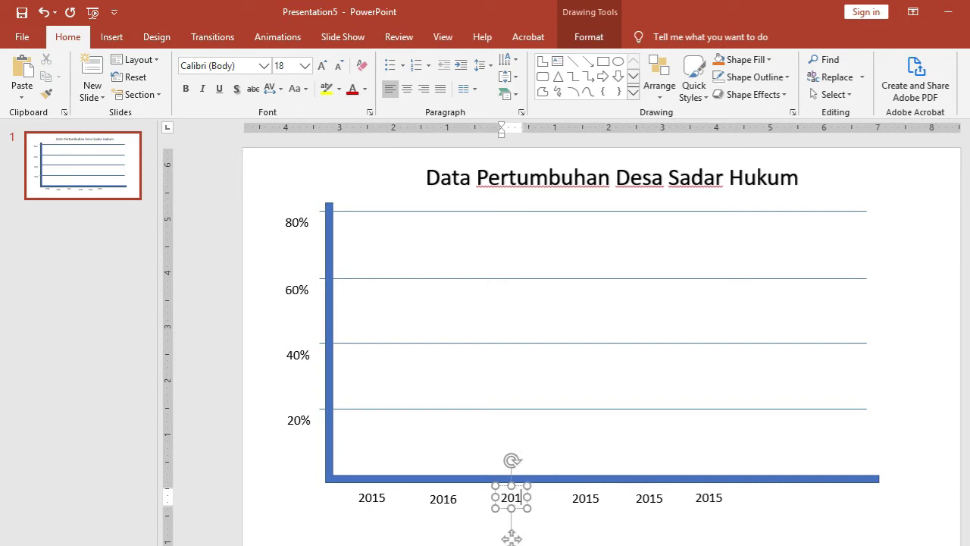
pyautogui.write('7')
pyautogui.click(597, 498)
pyautogui.press('BackSpace')
pyautogui.write('8')
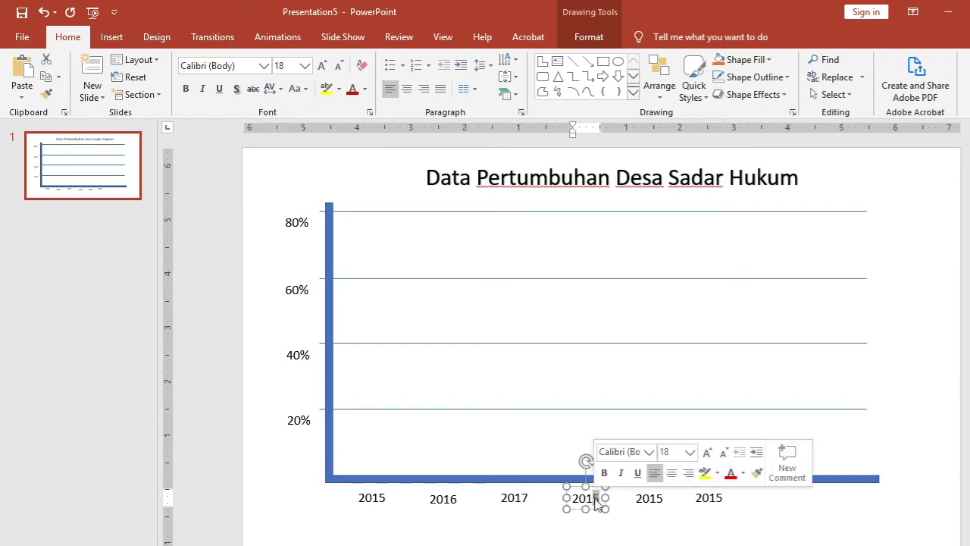
# Change the last two year labels to 2019 and 2020
pyautogui.click(658, 496)
pyautogui.doubleClick(657, 496)
pyautogui.click(658, 497)
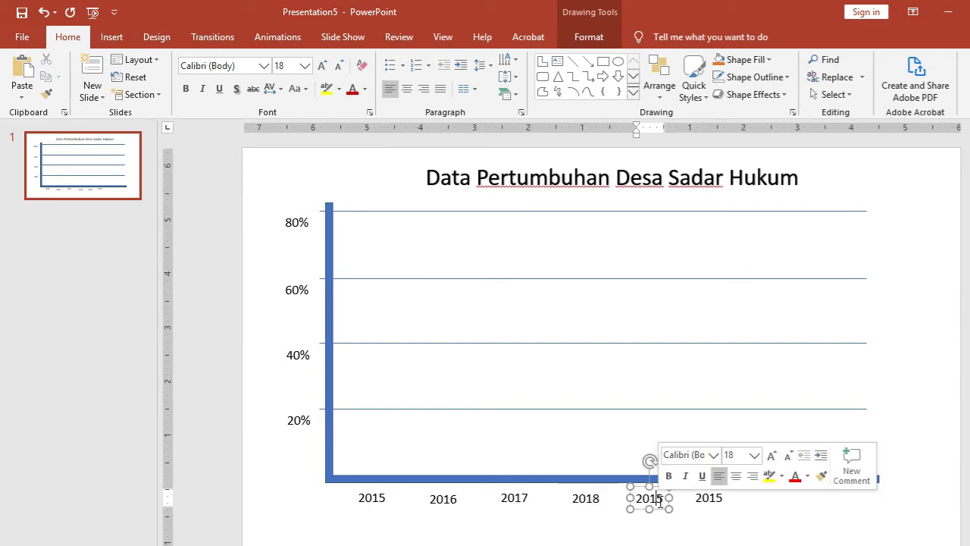
pyautogui.press('BackSpace')
pyautogui.write('9')
pyautogui.click(709, 497)
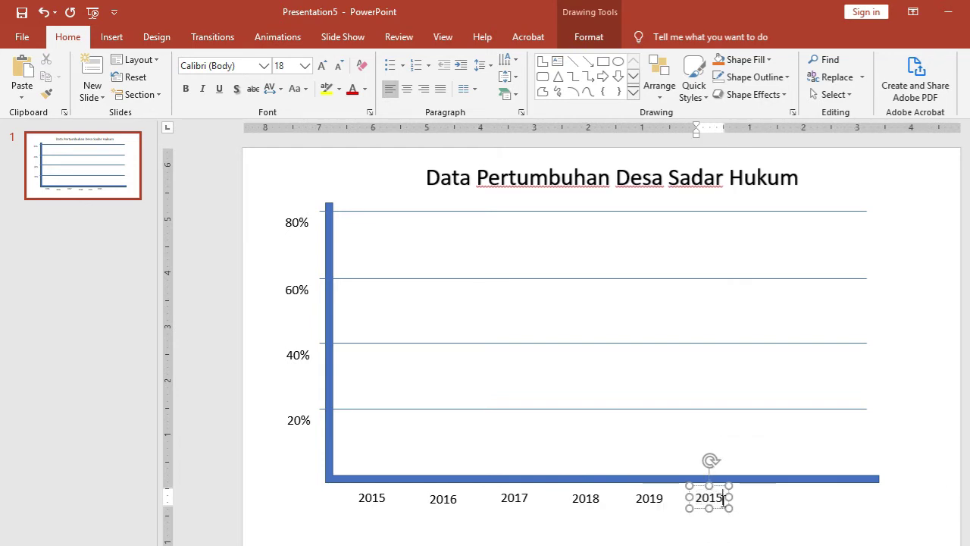
pyautogui.doubleClick(723, 499)
pyautogui.write('2020')
pyautogui.click(854, 531)
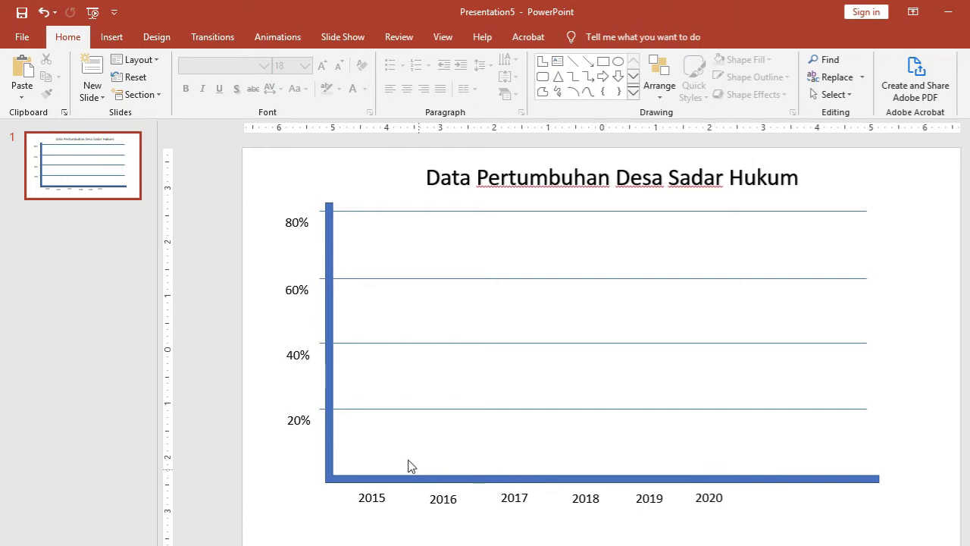
# Draw a small flat rectangle on the axis above the 2015 label
pyautogui.click(136, 39)
pyautogui.click(124, 45)
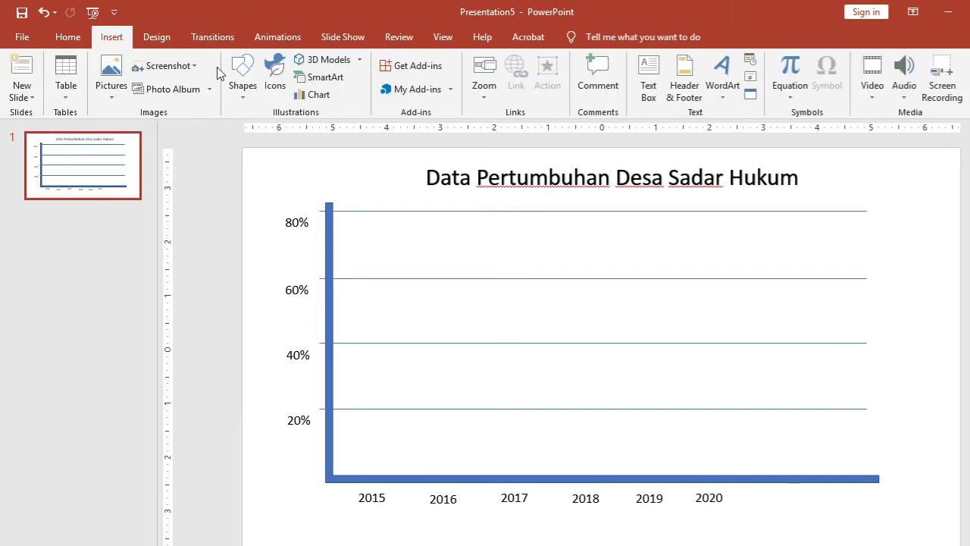
pyautogui.click(241, 79)
pyautogui.click(303, 129)
pyautogui.moveTo(359, 470); pyautogui.dragTo(380, 476)
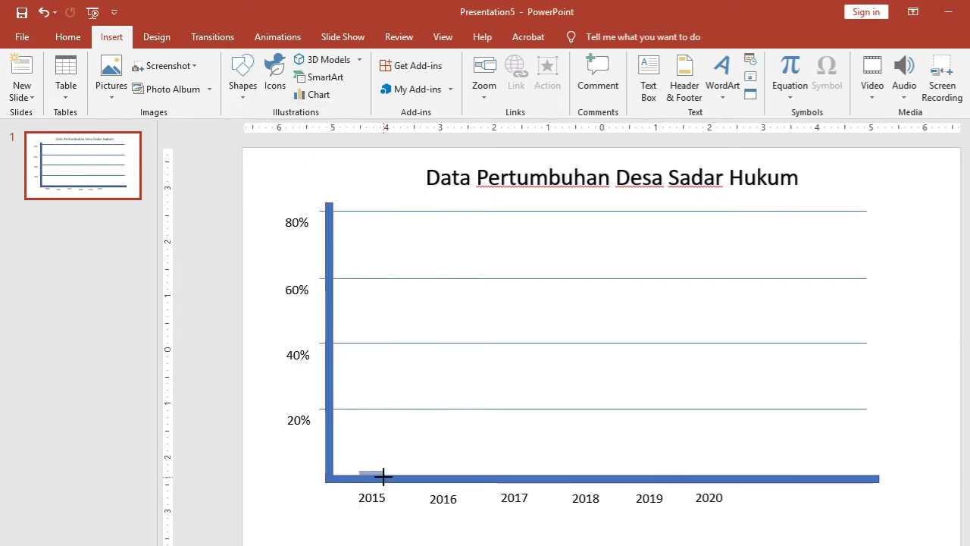
pyautogui.moveTo(383, 476); pyautogui.dragTo(385, 475)
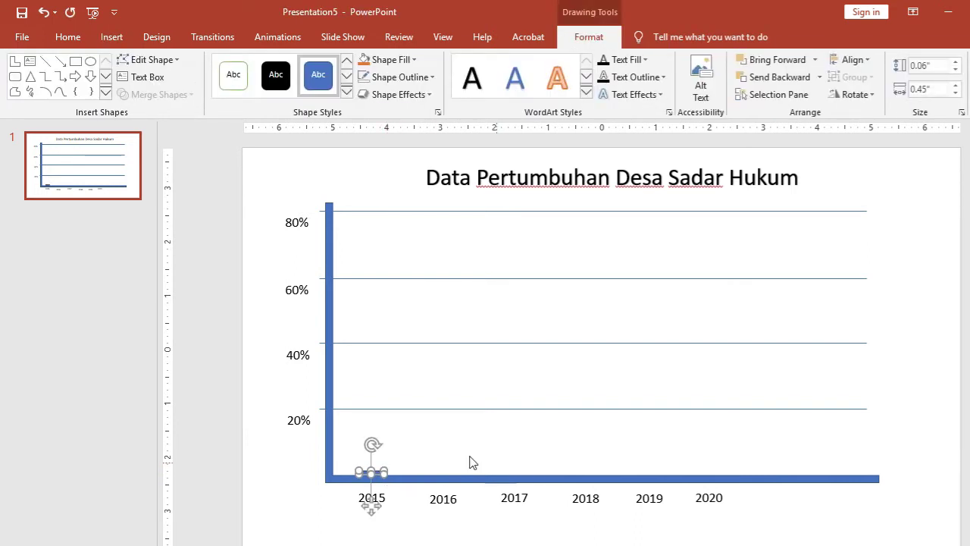
# Remove the bar's outline and open More Gradients in the Format Shape pane
pyautogui.click(412, 60)
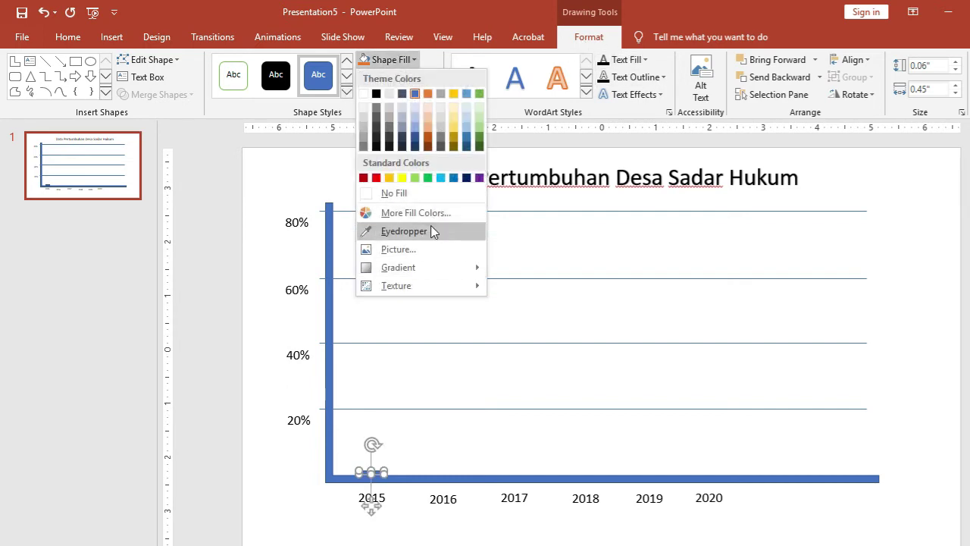
pyautogui.click(444, 196)
pyautogui.click(397, 77)
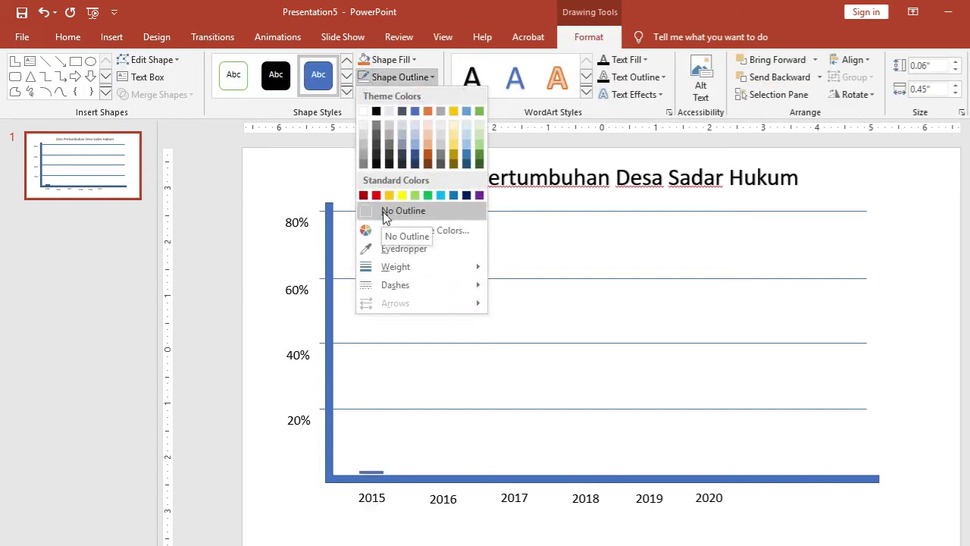
pyautogui.moveTo(413, 271)
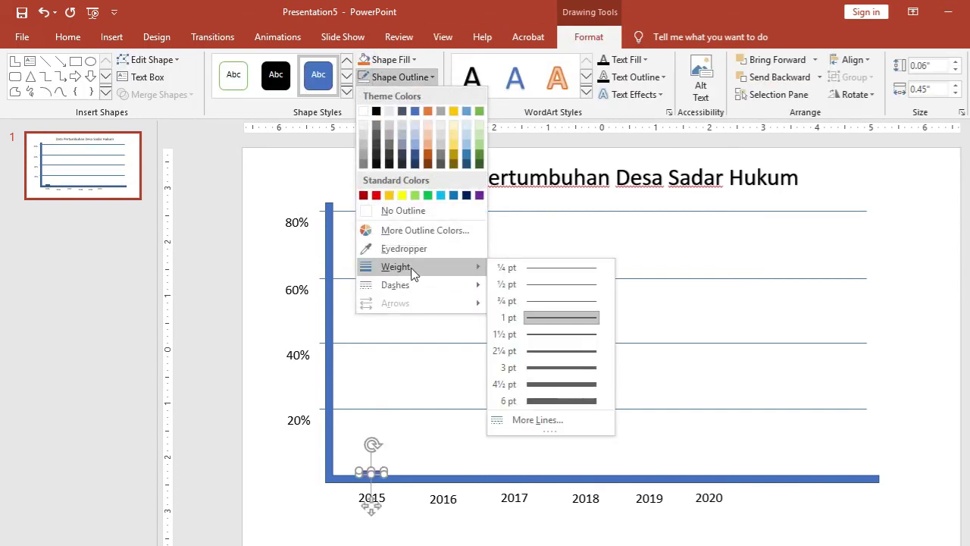
pyautogui.click(428, 206)
pyautogui.click(400, 60)
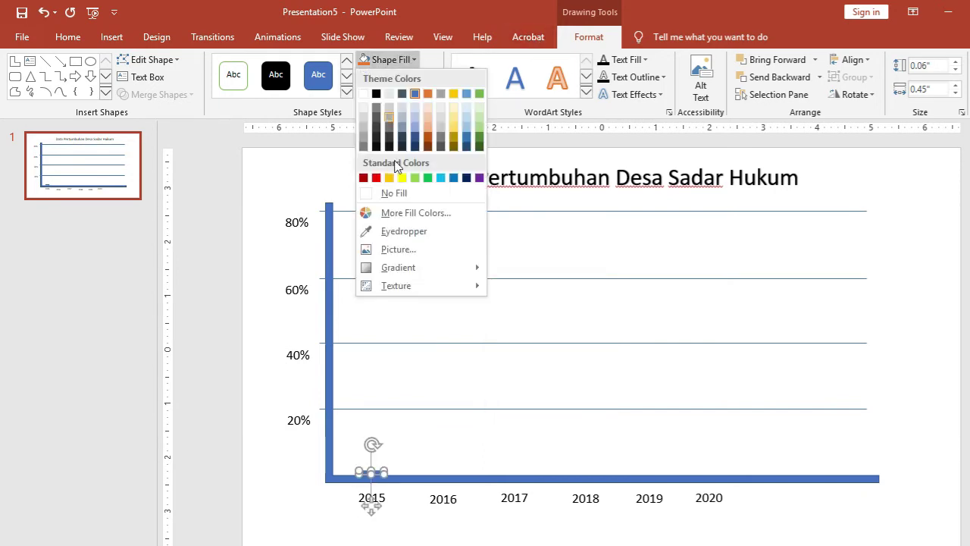
pyautogui.moveTo(398, 273)
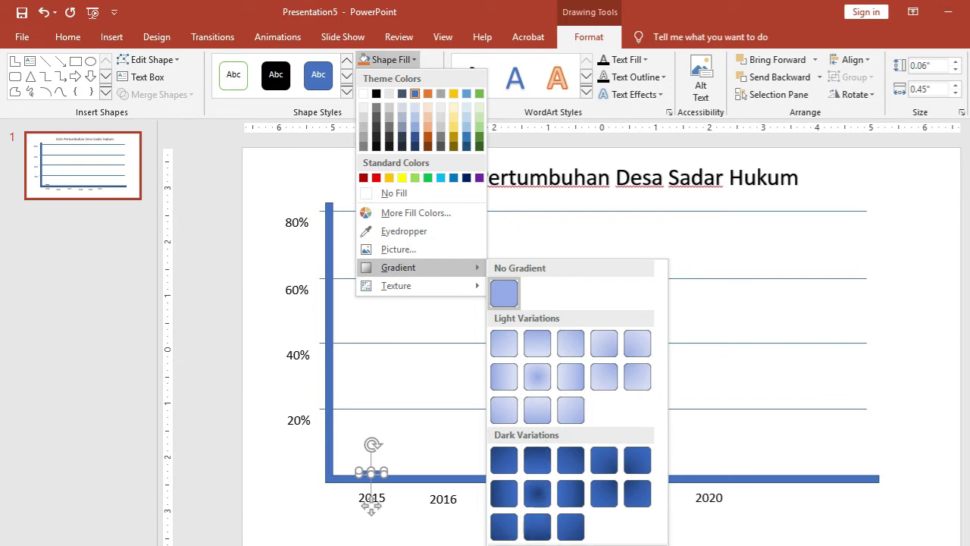
pyautogui.click(531, 539)
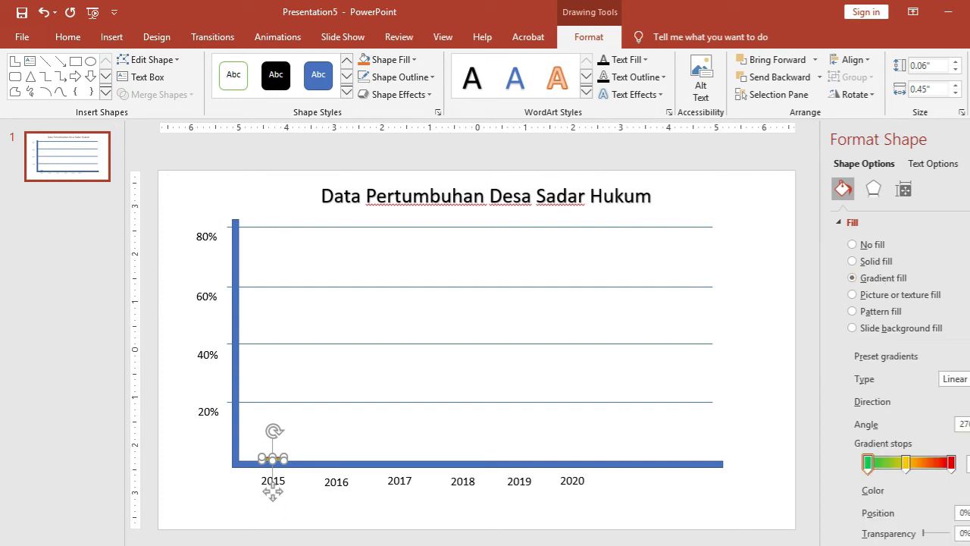
# Set the 2015 bar's gradient direction to Linear Up, undoing a trial stretch of the bar
pyautogui.click(967, 357)
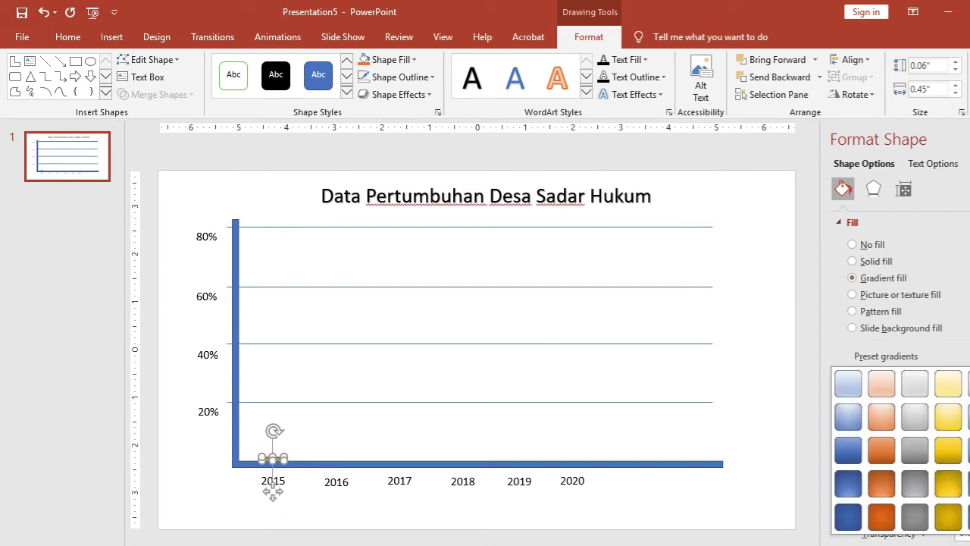
pyautogui.click(964, 306)
pyautogui.click(966, 402)
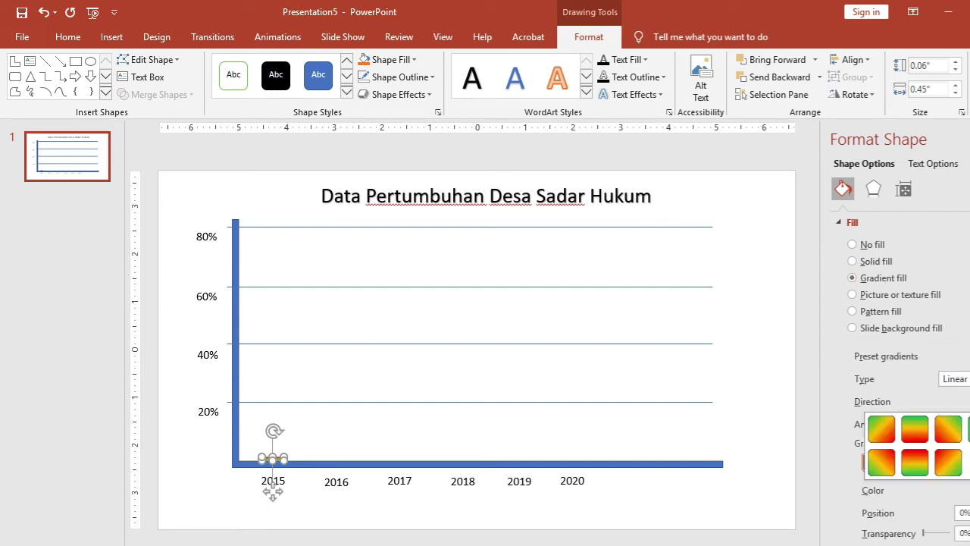
pyautogui.click(915, 464)
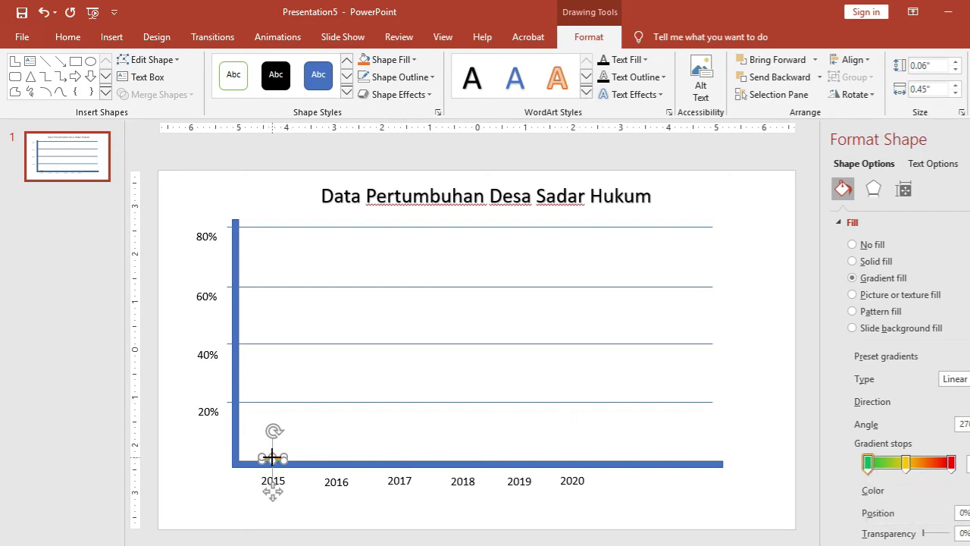
pyautogui.moveTo(272, 458); pyautogui.dragTo(274, 429)
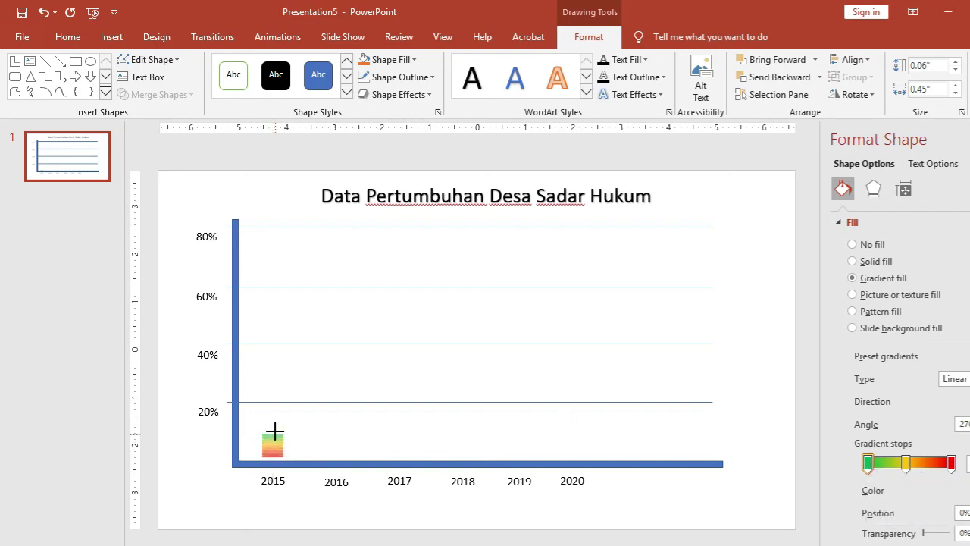
pyautogui.click(951, 463)
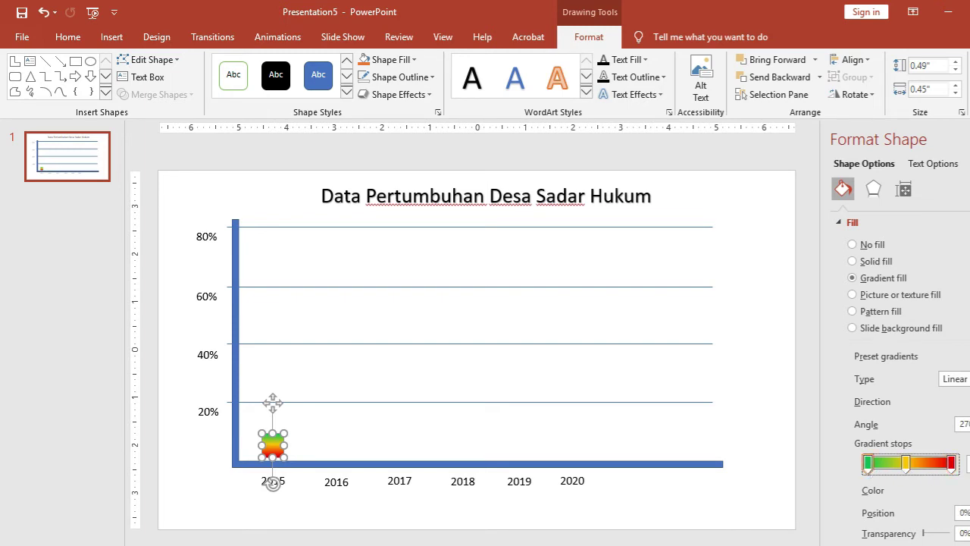
pyautogui.click(967, 490)
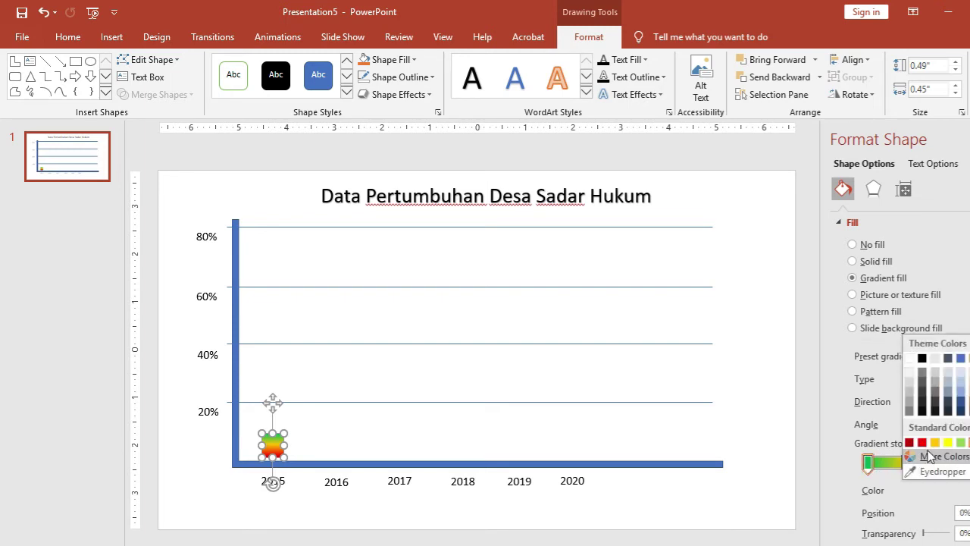
pyautogui.click(781, 411)
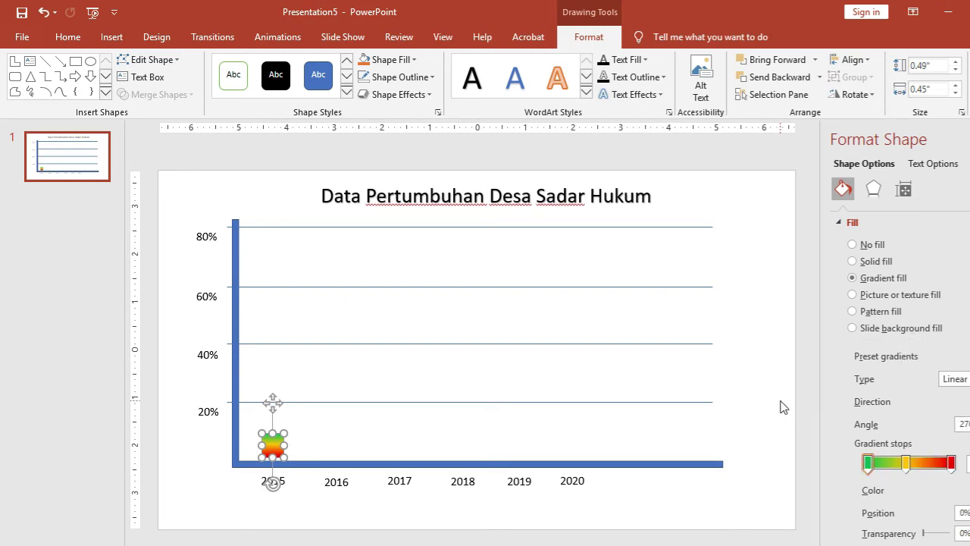
pyautogui.hotkey('ctrl', 'z')
# Paste copies of the 2015 bar and position them on the baseline above 2016 through 2018
pyautogui.click(461, 519)
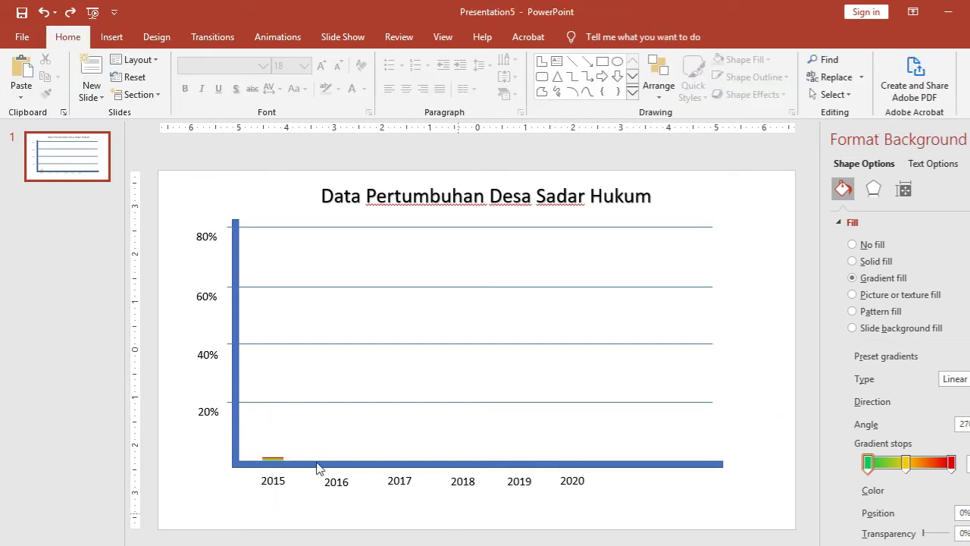
pyautogui.click(275, 457)
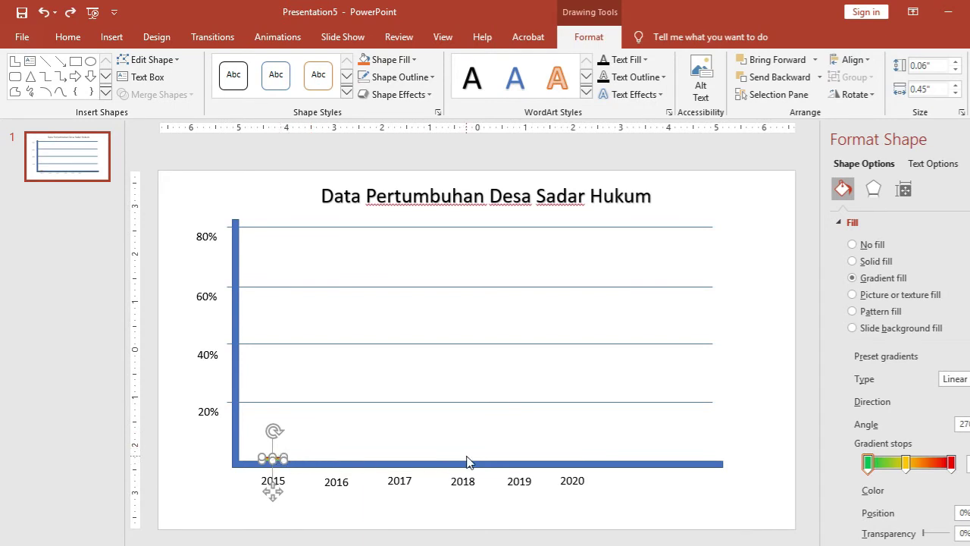
pyautogui.hotkey('ctrl', 'v')
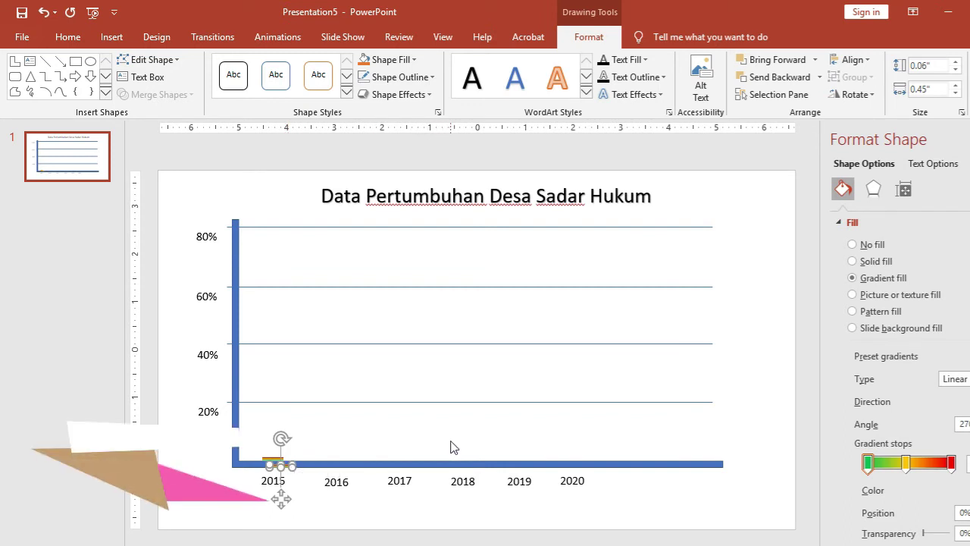
pyautogui.hotkey('alt', 'Right')
pyautogui.hotkey('alt', 'Right')
pyautogui.hotkey('alt', 'Right')
pyautogui.press('Right')
pyautogui.press('Right')
pyautogui.press('Right')
pyautogui.press('Right')
pyautogui.press('Right')
pyautogui.press('Right')
pyautogui.press('Down')
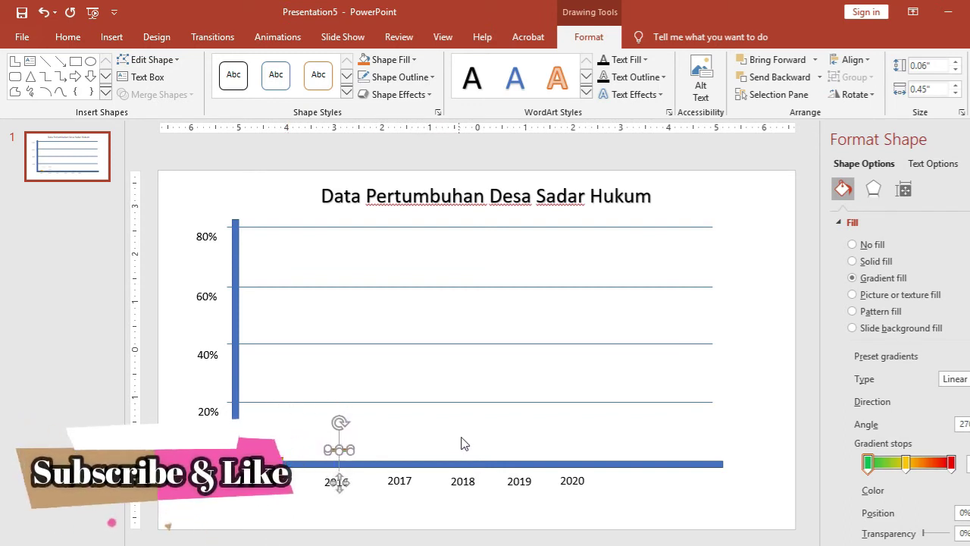
pyautogui.press('Down')
pyautogui.press('Down')
pyautogui.press('Down')
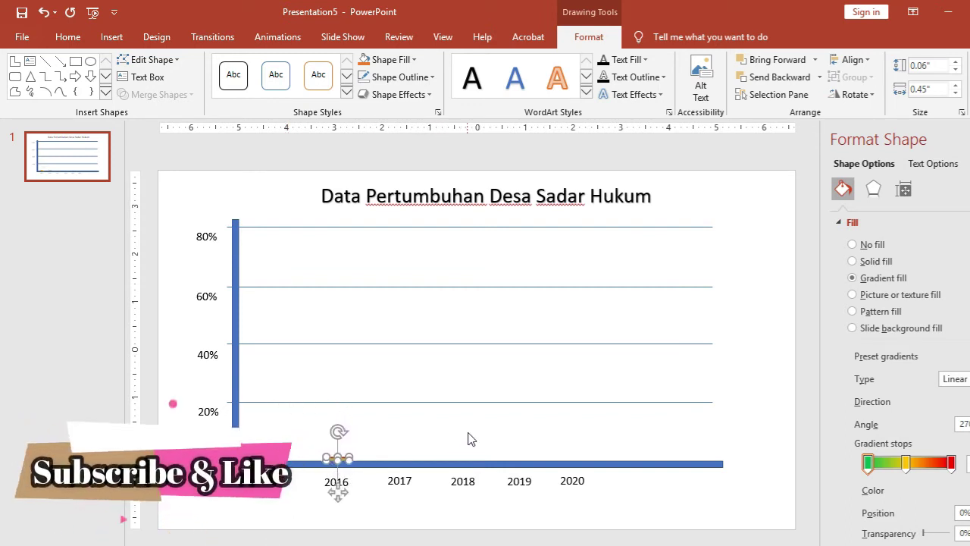
pyautogui.hotkey('ctrl', 'v')
pyautogui.moveTo(287, 468); pyautogui.dragTo(584, 465)
pyautogui.hotkey('ctrl', 'v')
# Duplicate slide 1 and raise the 2015 bar on slide 2 to the 20% gridline
pyautogui.click(576, 510)
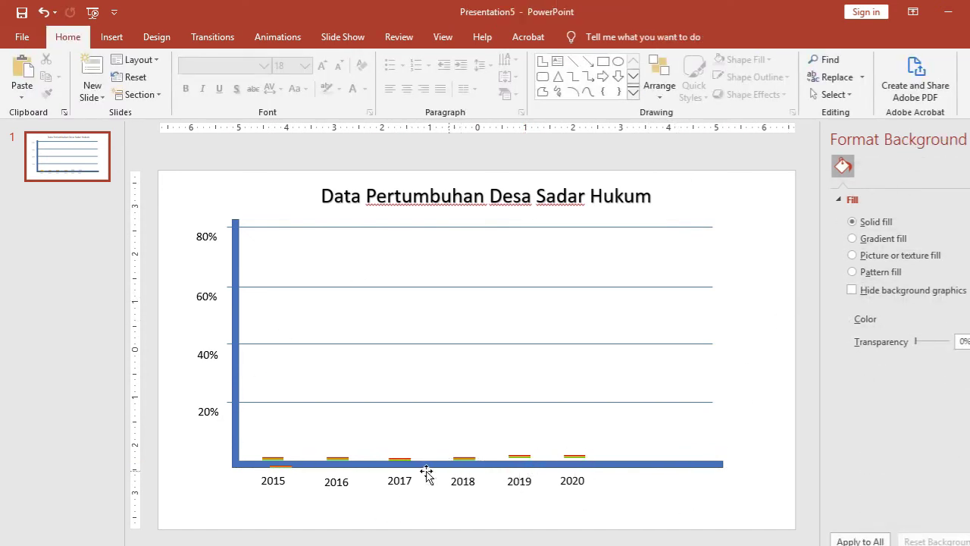
pyautogui.click(286, 461)
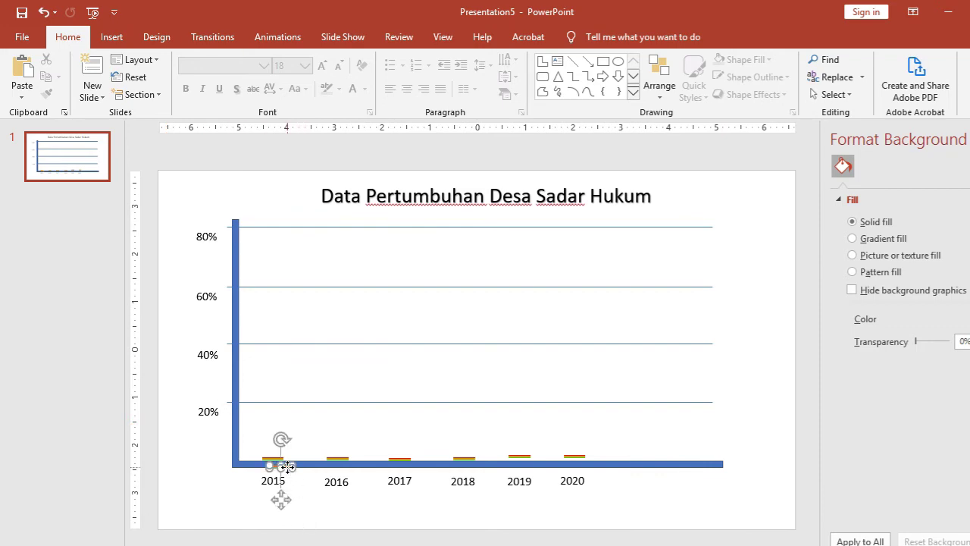
pyautogui.click(324, 522)
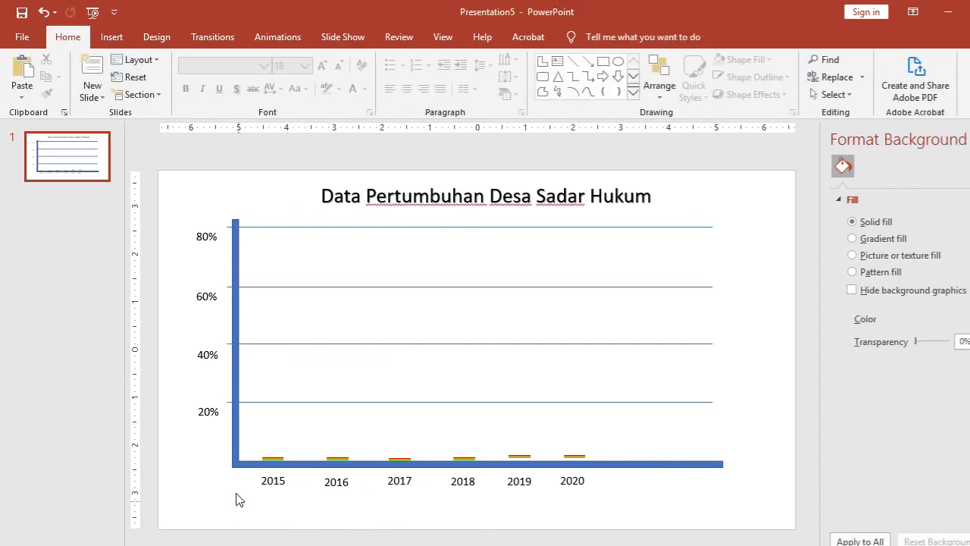
pyautogui.rightClick(70, 166)
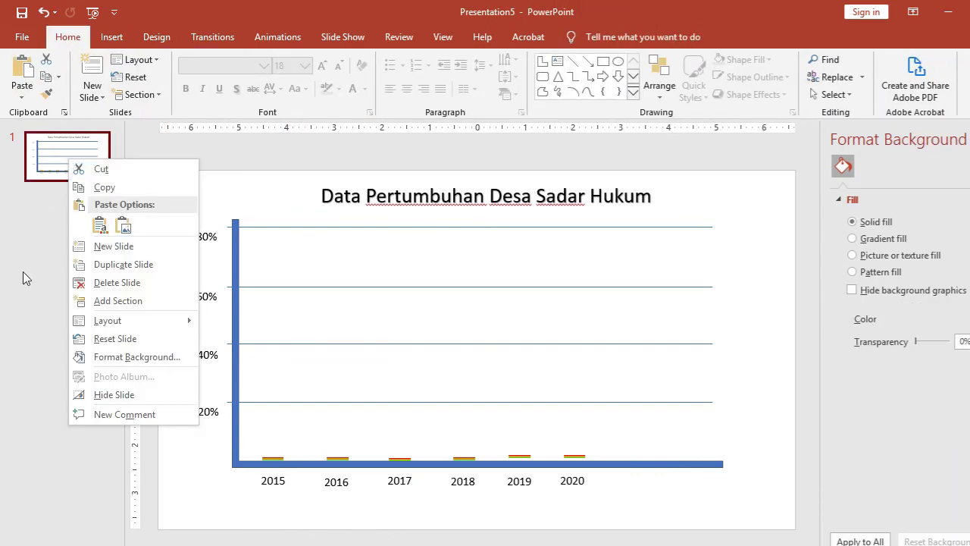
pyautogui.click(140, 265)
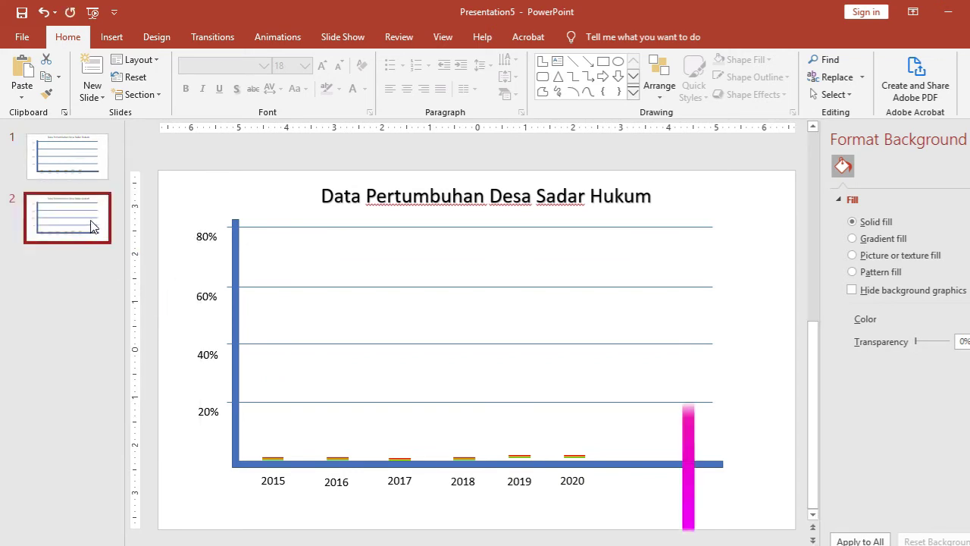
pyautogui.click(273, 458)
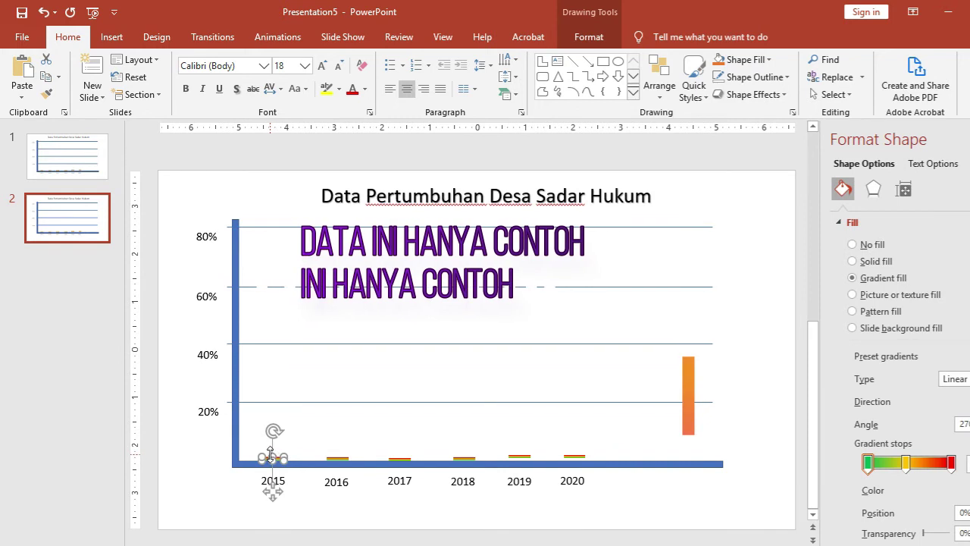
pyautogui.moveTo(273, 454); pyautogui.dragTo(270, 402)
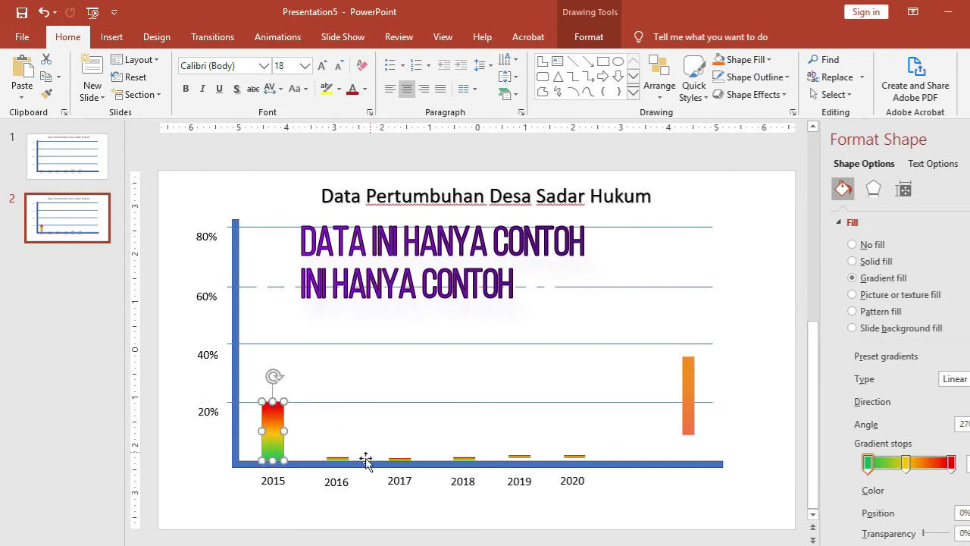
# Duplicate slide 2 as slide 3 and raise its 2016 bar to the 40% line
pyautogui.rightClick(79, 223)
pyautogui.click(123, 327)
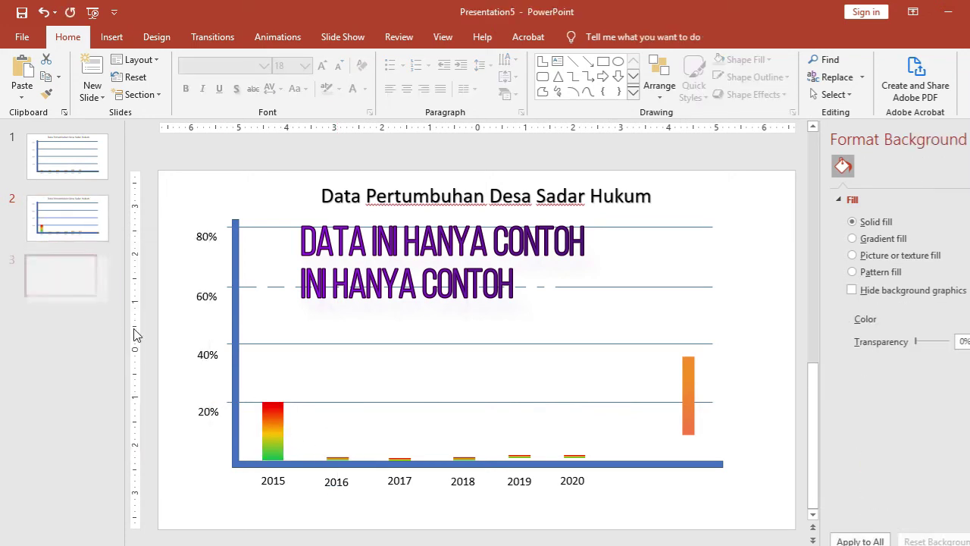
pyautogui.click(345, 458)
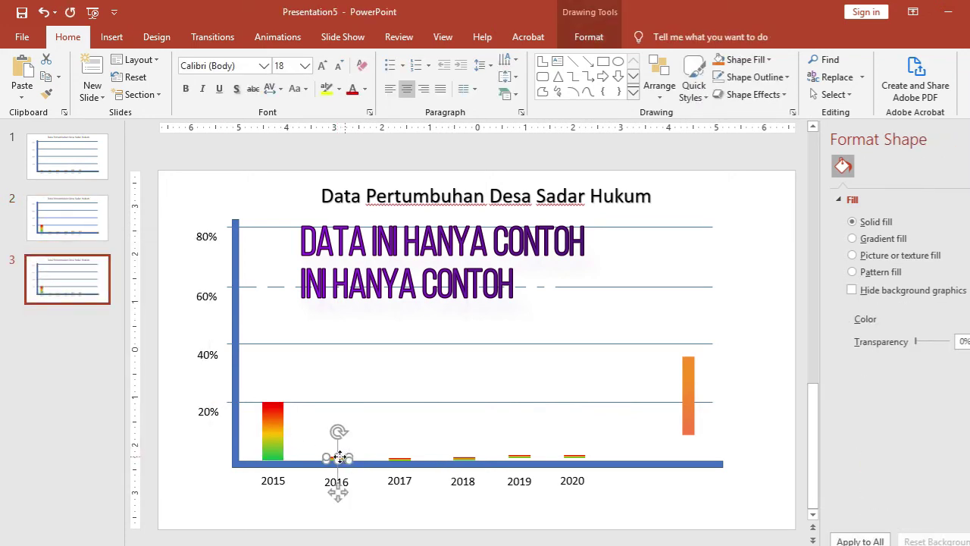
pyautogui.moveTo(338, 456); pyautogui.dragTo(345, 366)
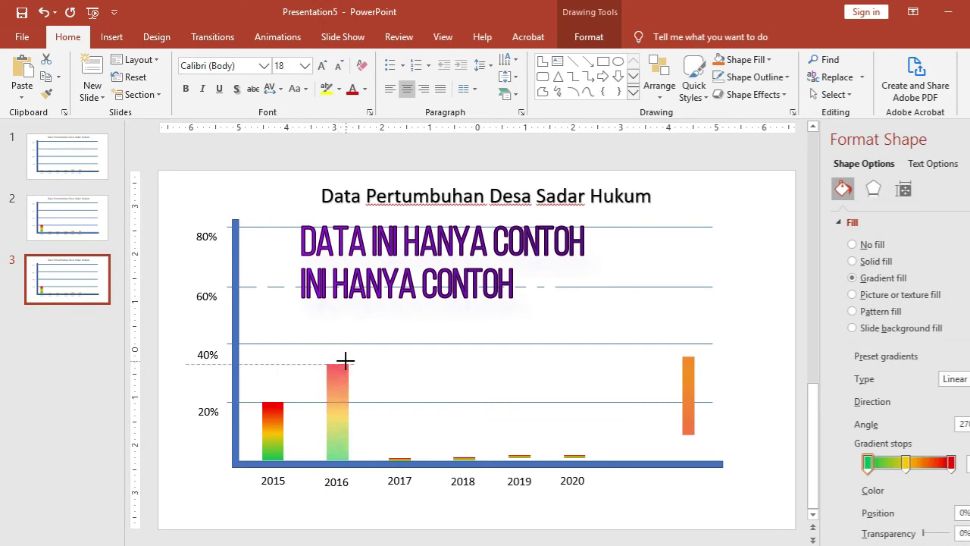
pyautogui.moveTo(345, 361); pyautogui.dragTo(348, 343)
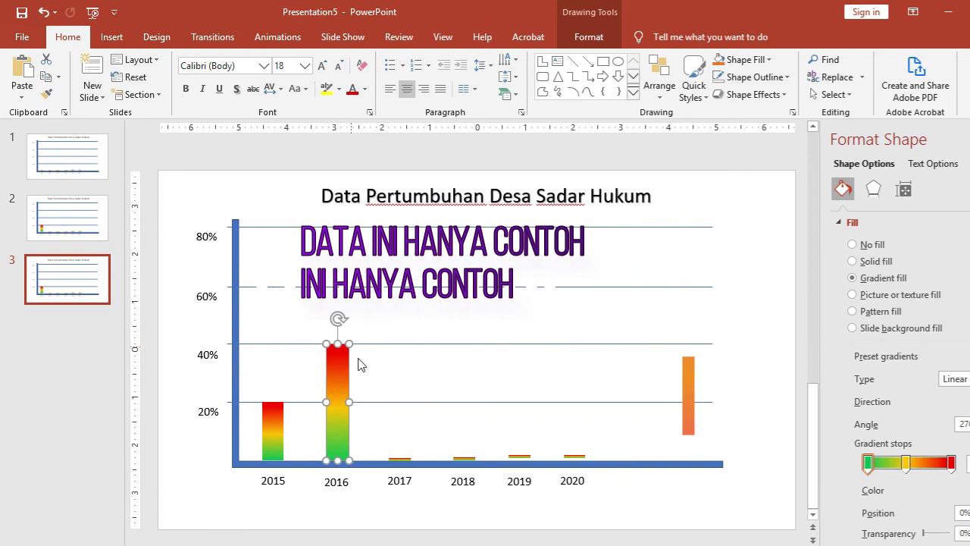
# Duplicate slide 3 as slide 4 and stretch its 2017 bar up to 60%
pyautogui.click(399, 458)
pyautogui.rightClick(91, 292)
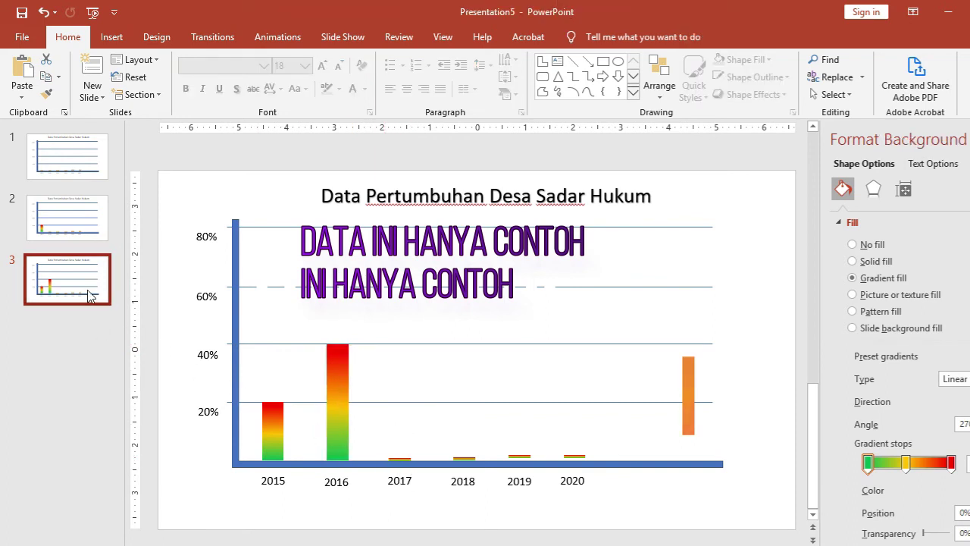
pyautogui.click(136, 395)
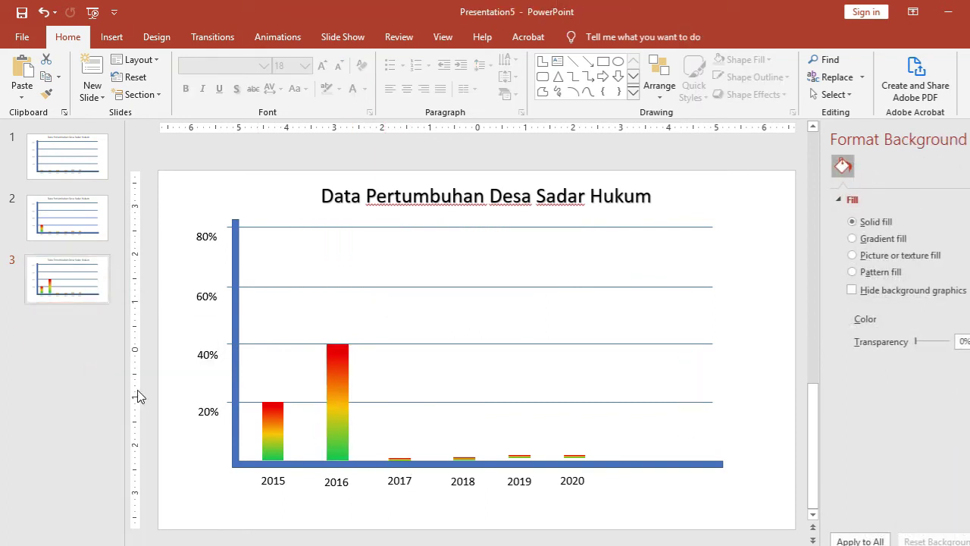
pyautogui.click(404, 458)
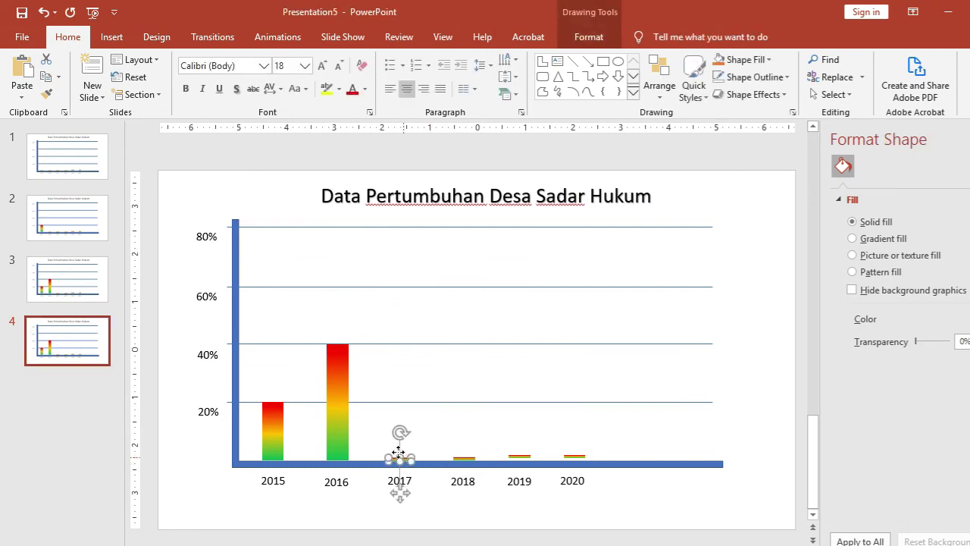
pyautogui.moveTo(398, 455); pyautogui.dragTo(415, 286)
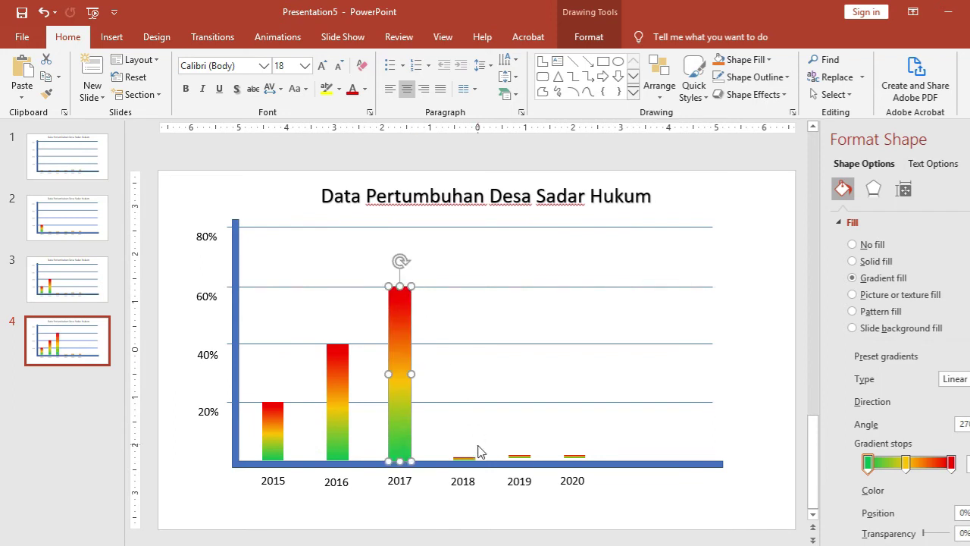
pyautogui.click(460, 458)
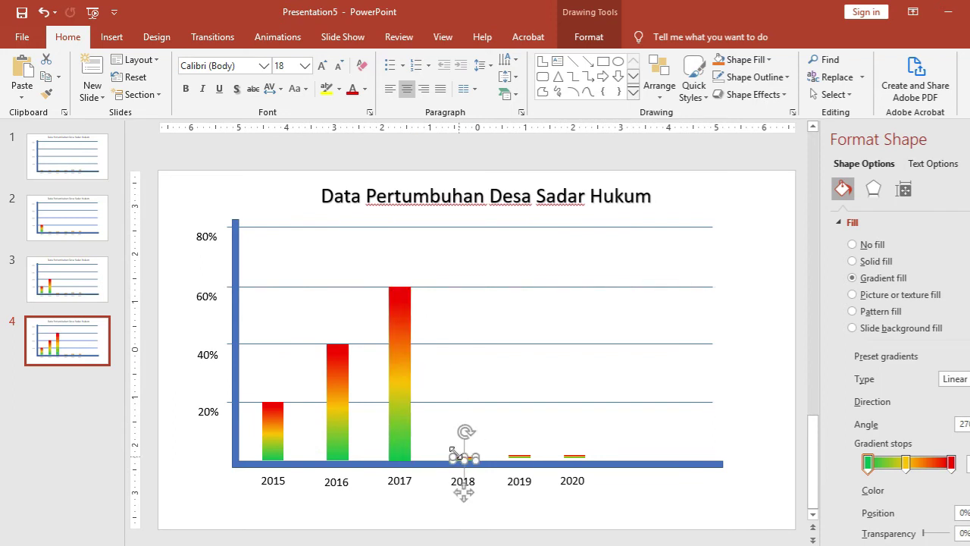
pyautogui.click(70, 340)
# Duplicate slide 4 as slide 5 and raise its 2018 bar to the 60% line
pyautogui.rightClick(69, 341)
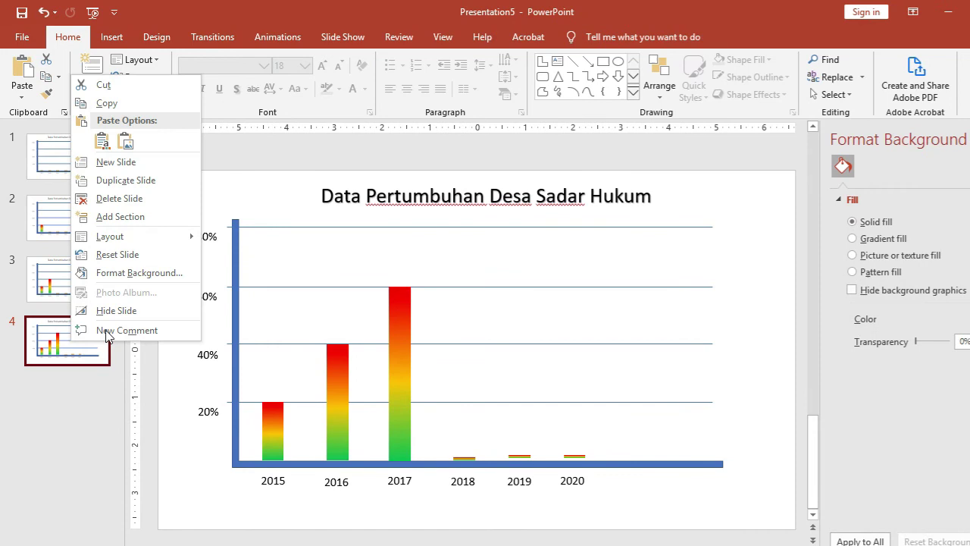
pyautogui.click(134, 182)
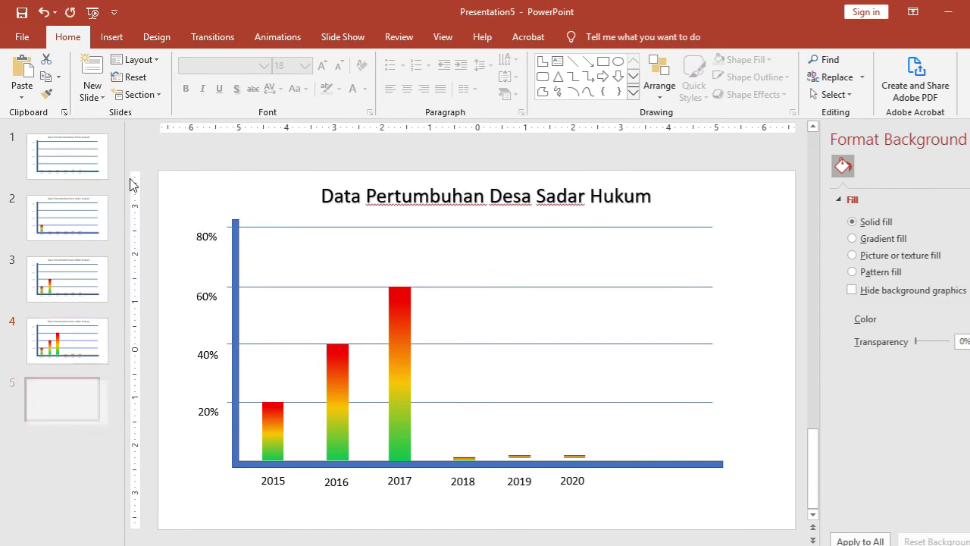
pyautogui.click(459, 457)
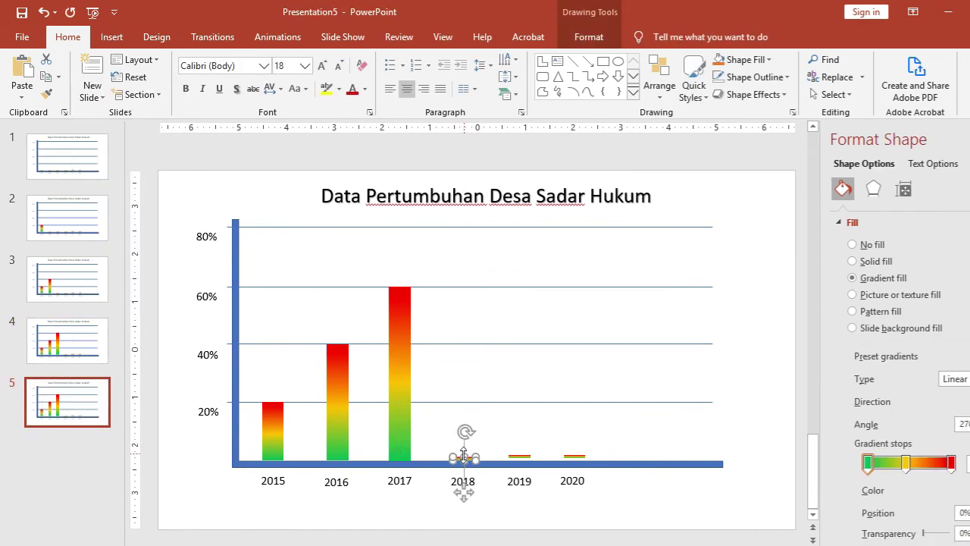
pyautogui.moveTo(461, 455); pyautogui.dragTo(479, 286)
pyautogui.click(519, 458)
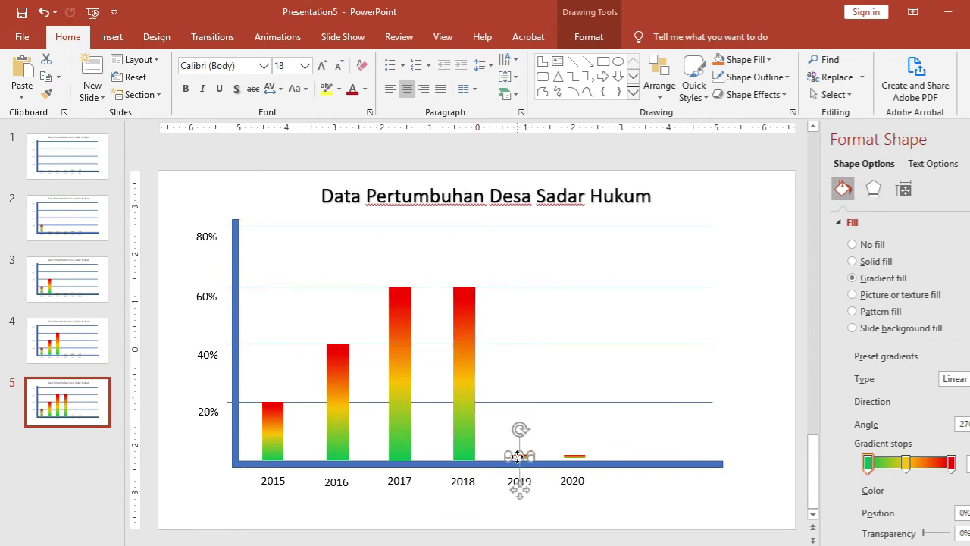
# Duplicate slide 5 as slide 6 and raise its 2019 bar to 60%
pyautogui.click(97, 402)
pyautogui.rightClick(95, 395)
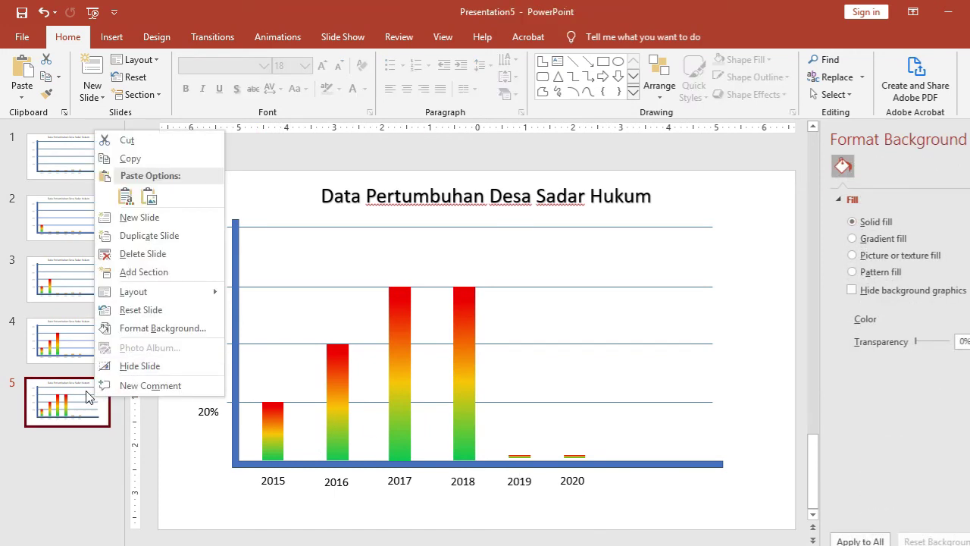
pyautogui.click(148, 230)
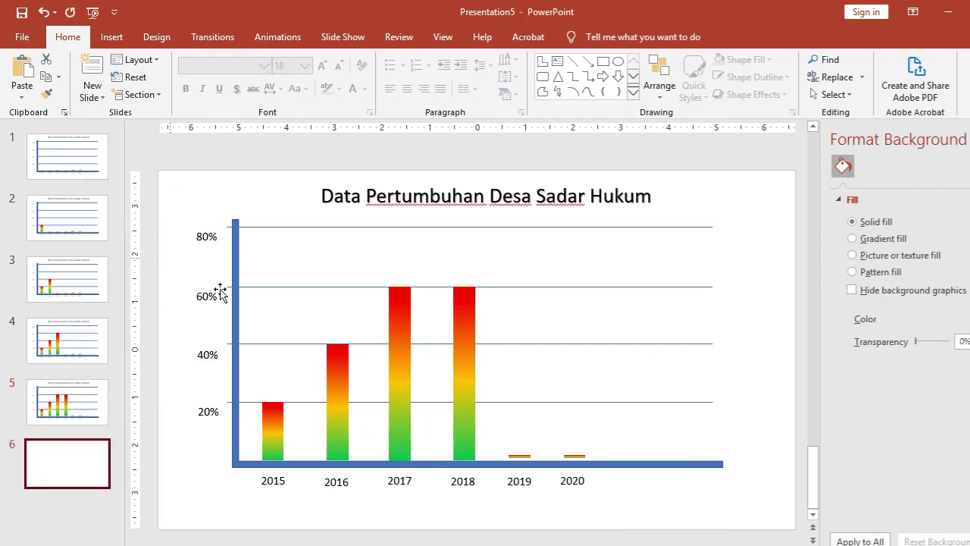
pyautogui.click(519, 457)
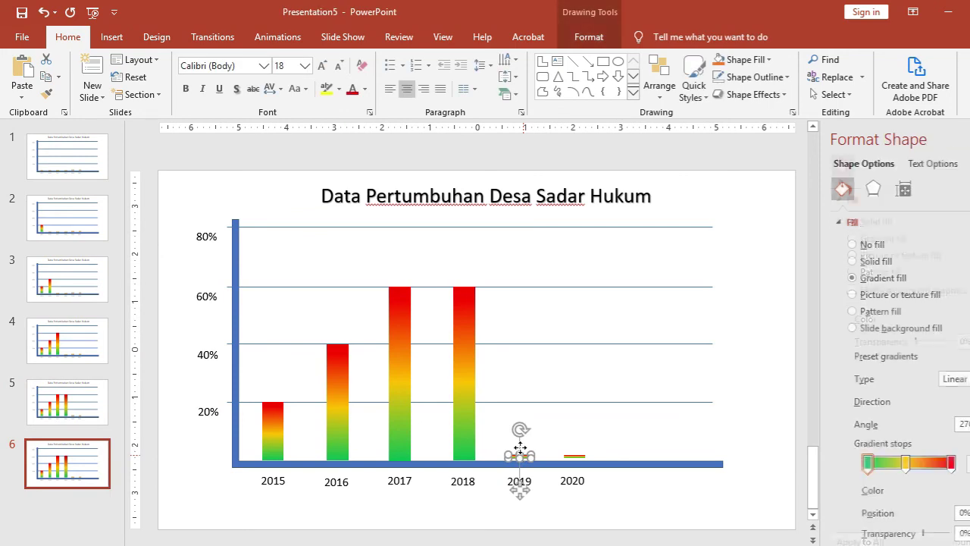
pyautogui.moveTo(519, 453); pyautogui.dragTo(519, 286)
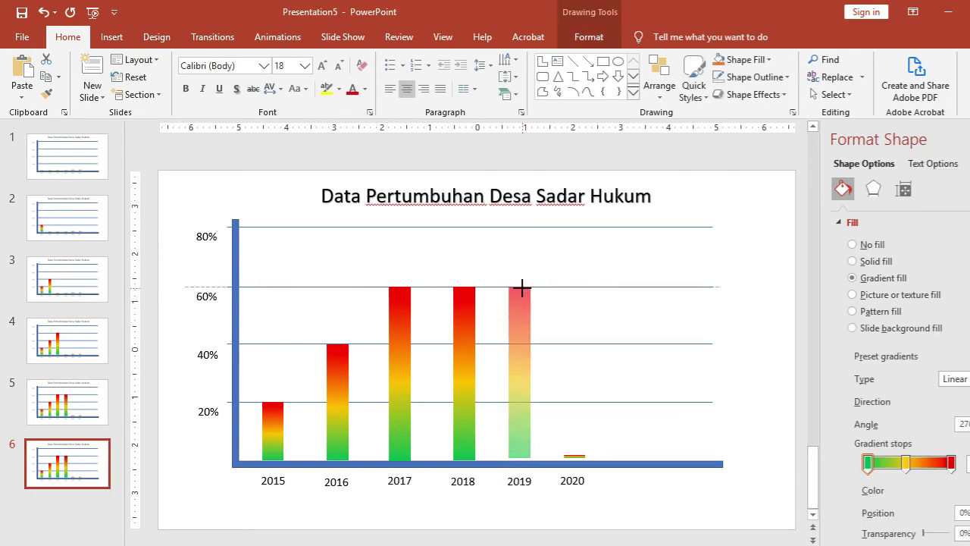
# Duplicate slide 6 as slide 7 and raise its 2020 bar to the 80% line
pyautogui.click(94, 466)
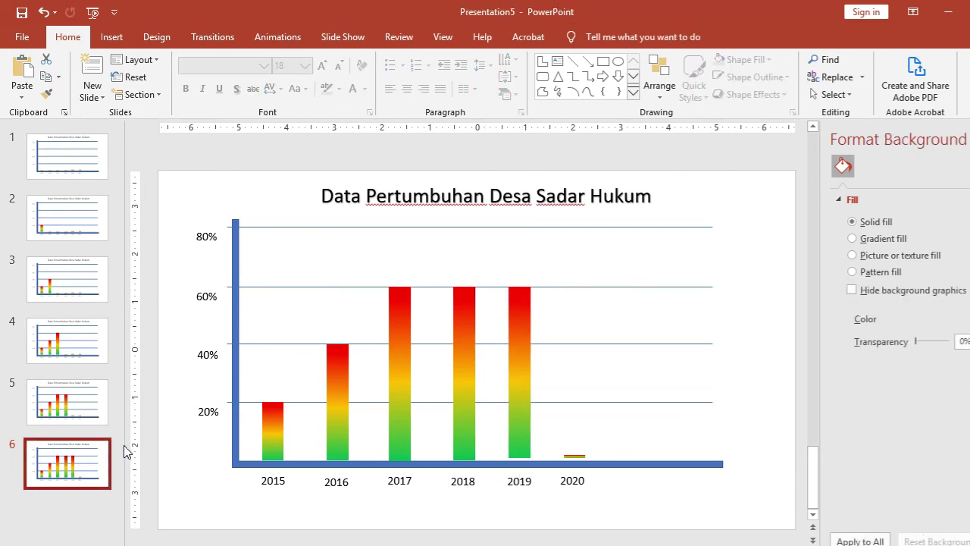
pyautogui.rightClick(93, 458)
pyautogui.click(148, 296)
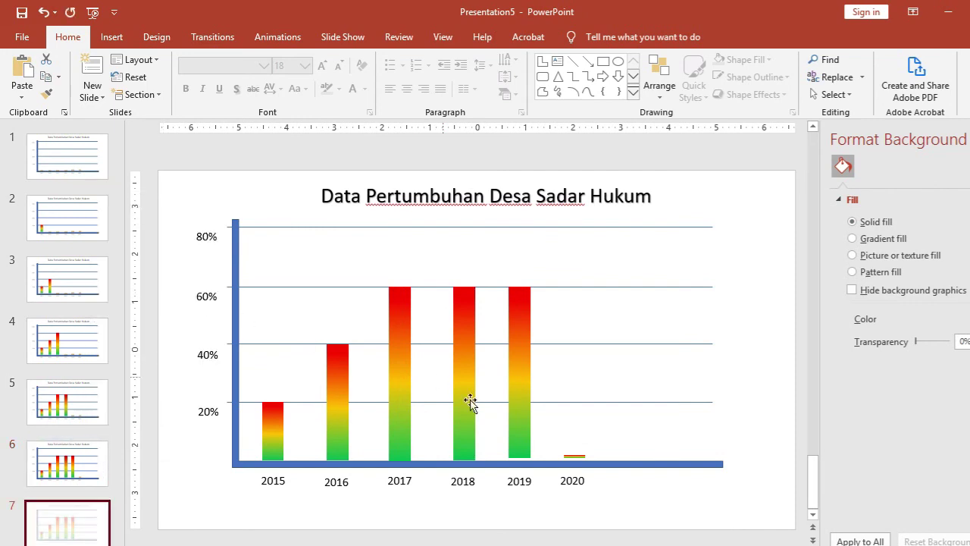
pyautogui.click(573, 456)
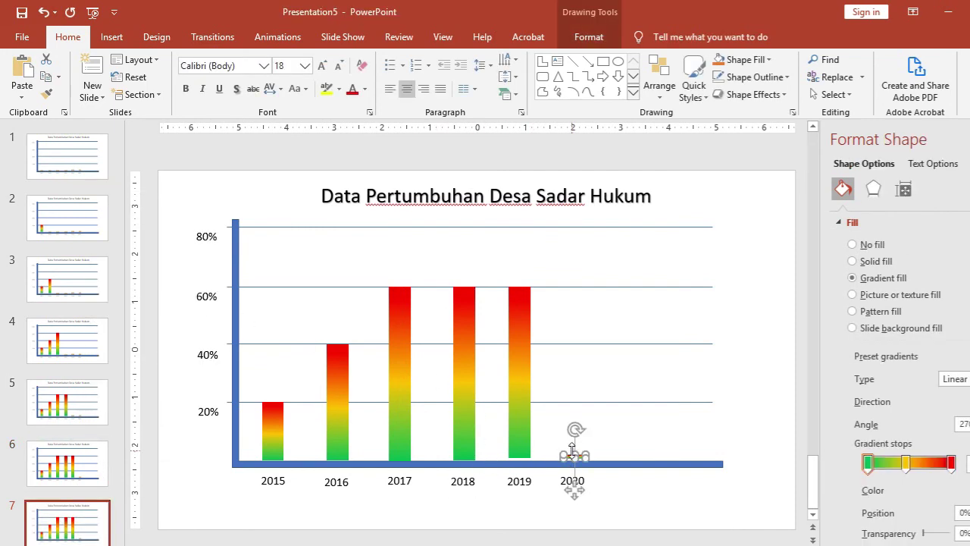
pyautogui.moveTo(570, 452); pyautogui.dragTo(588, 226)
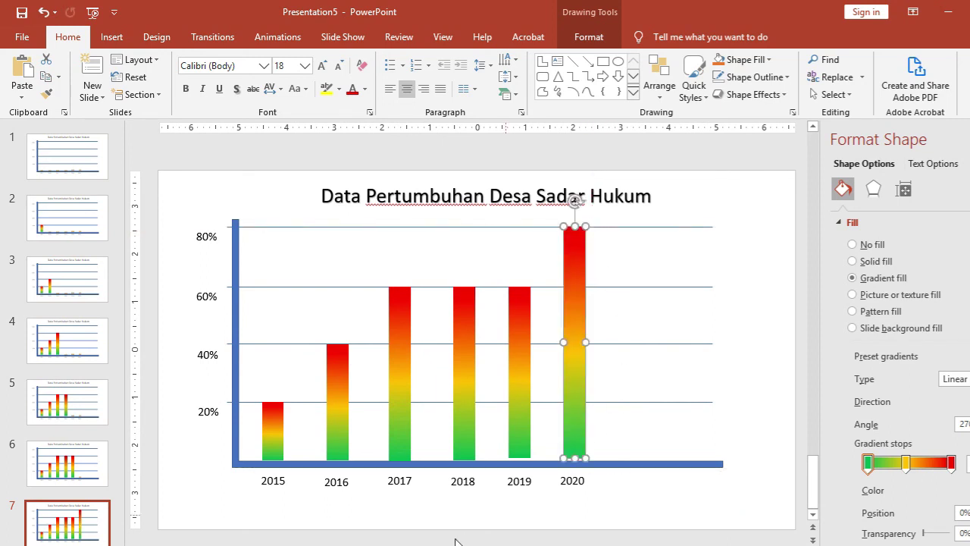
pyautogui.click(218, 492)
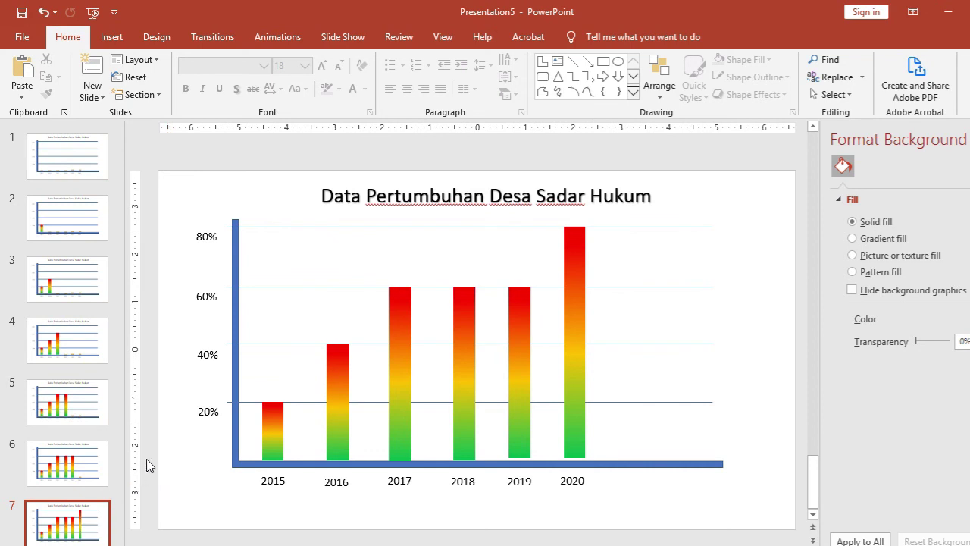
# Select slides 2 through 7 together and apply the Morph transition to all six
pyautogui.click(72, 217)
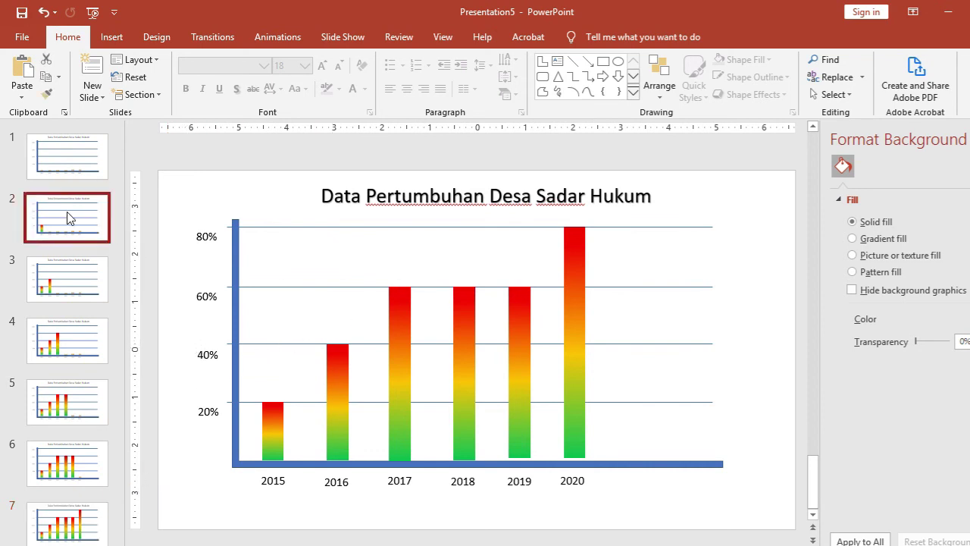
pyautogui.click(74, 279)
pyautogui.keyDown('shift'); pyautogui.click(65, 345); pyautogui.keyUp('shift')
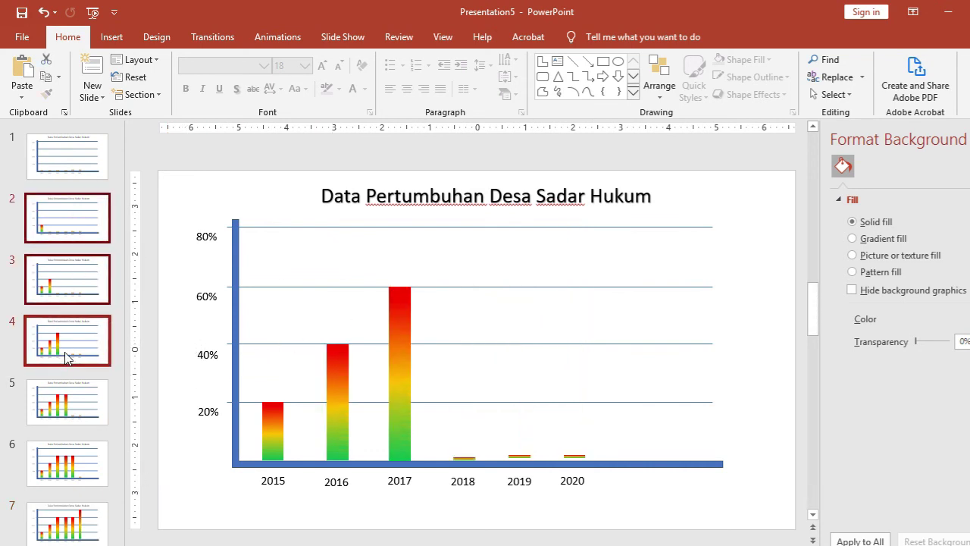
pyautogui.keyDown('shift'); pyautogui.click(67, 402); pyautogui.keyUp('shift')
pyautogui.keyDown('shift'); pyautogui.click(60, 474); pyautogui.keyUp('shift')
pyautogui.keyDown('shift'); pyautogui.click(67, 528); pyautogui.keyUp('shift')
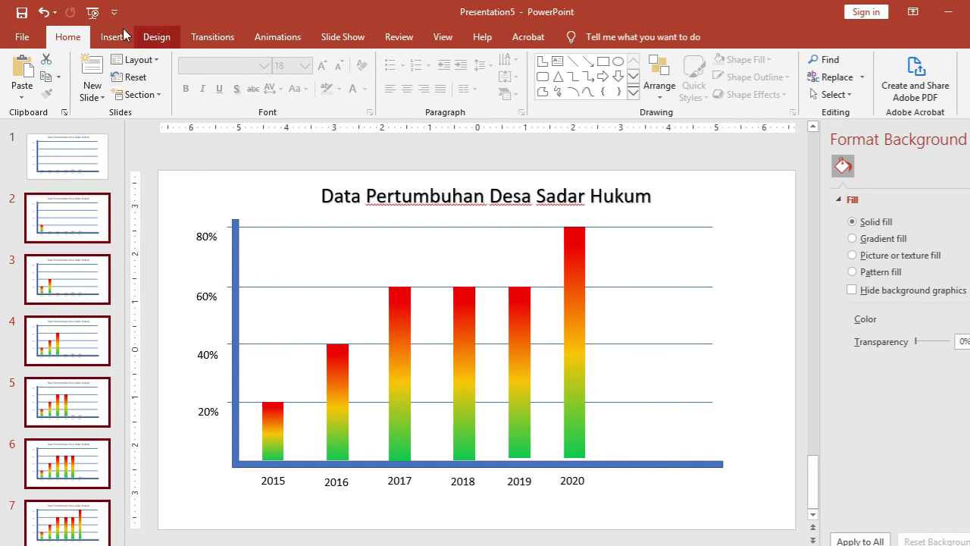
pyautogui.click(204, 37)
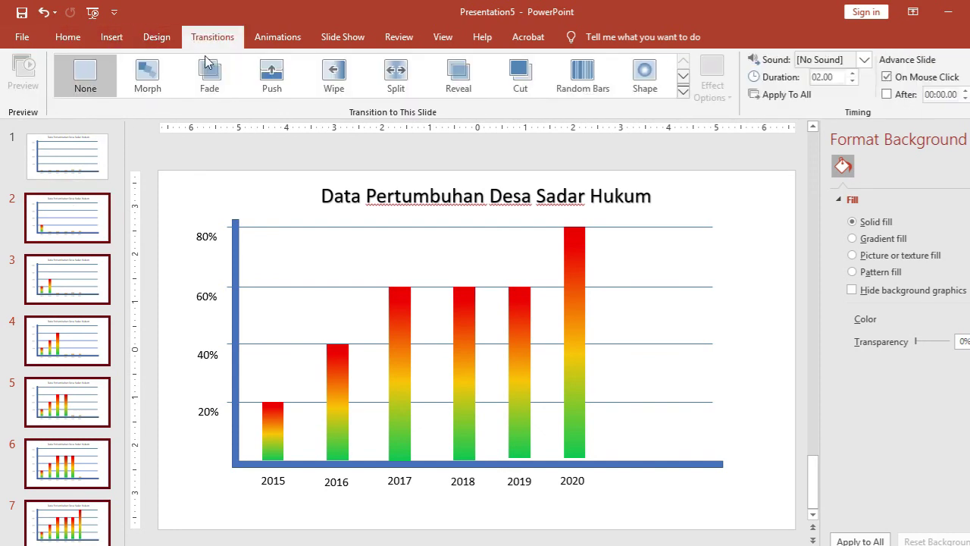
pyautogui.click(149, 76)
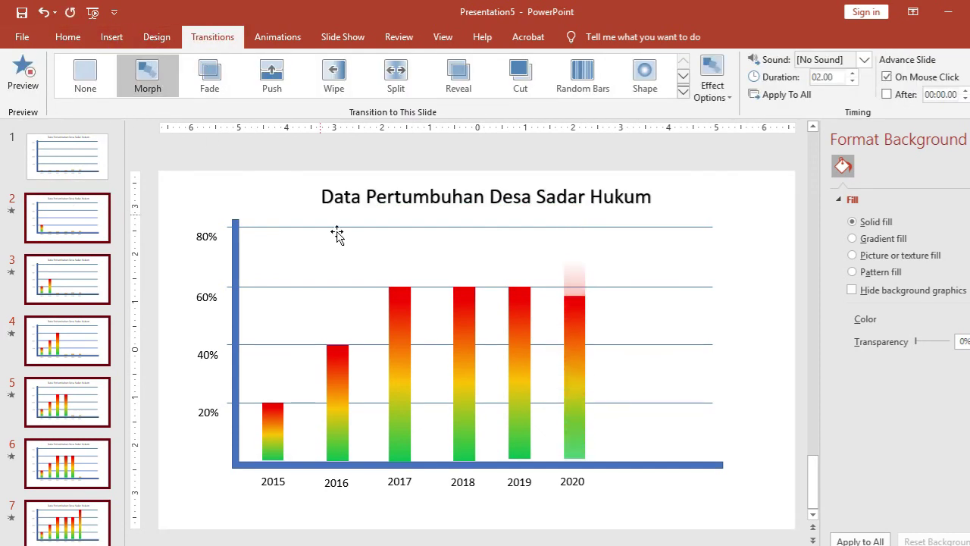
pyautogui.click(599, 531)
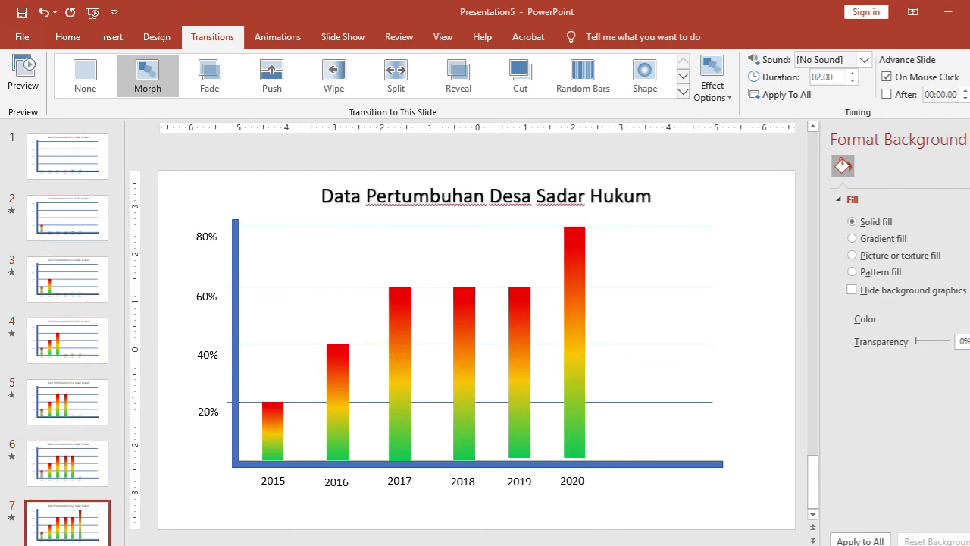
pyautogui.hotkey('shift', 'F5')
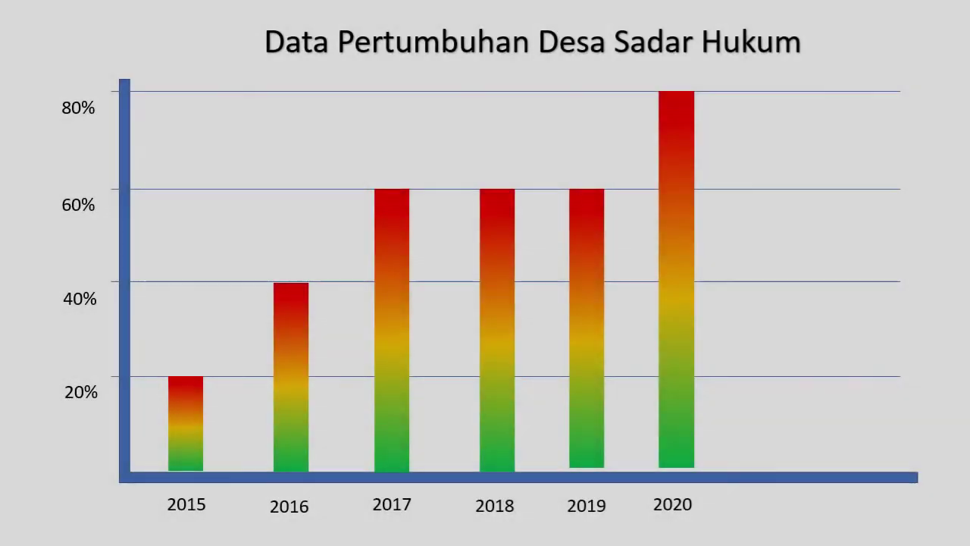
pyautogui.press('Right')
pyautogui.press('Right')
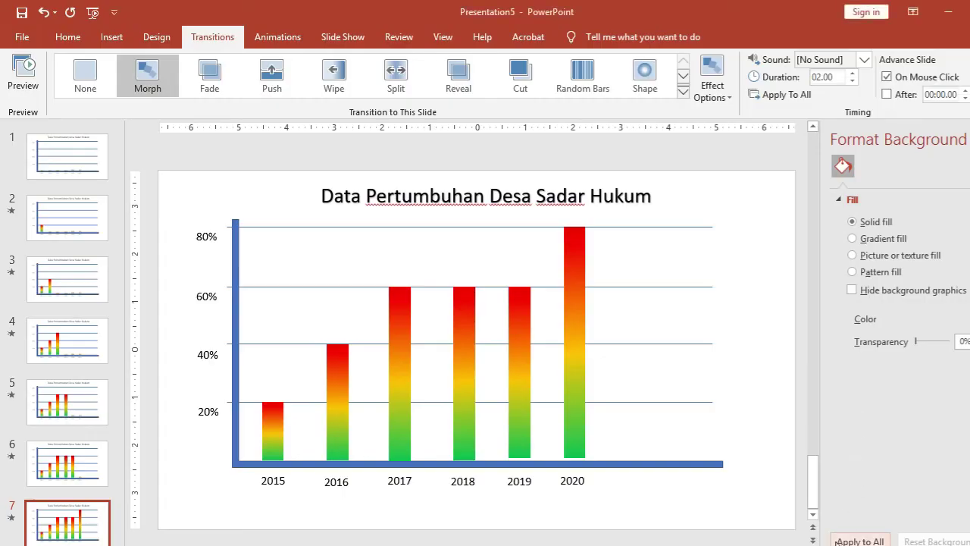
pyautogui.click(65, 163)
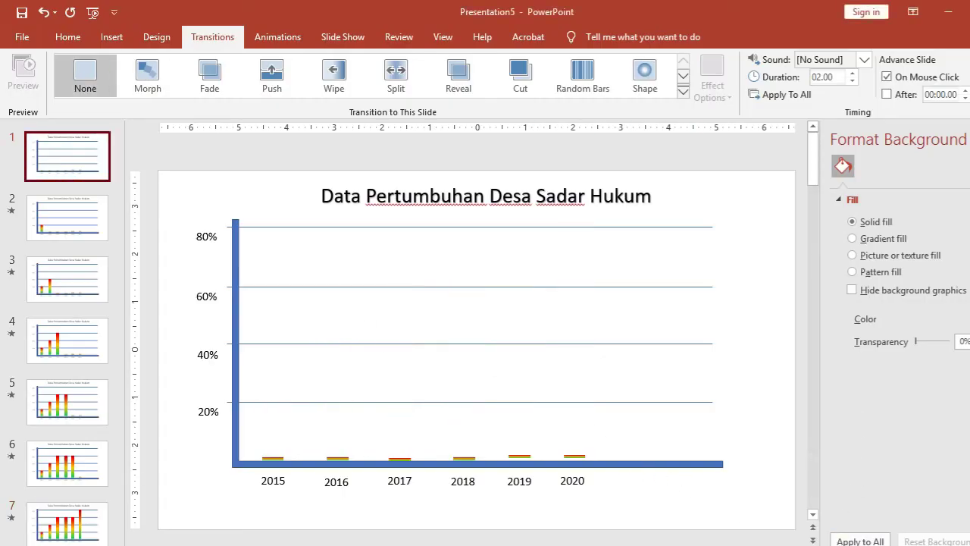
pyautogui.press('F5')
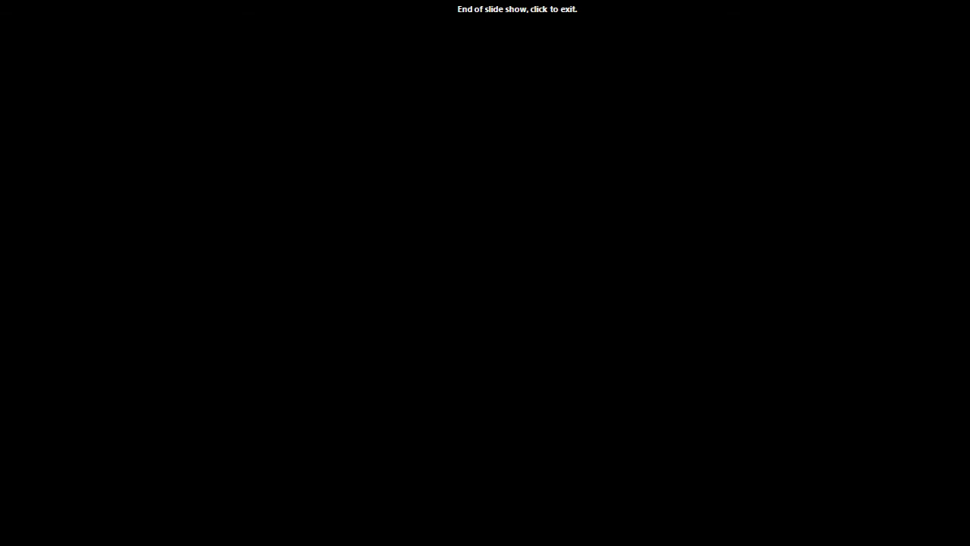
pyautogui.click(719, 494)
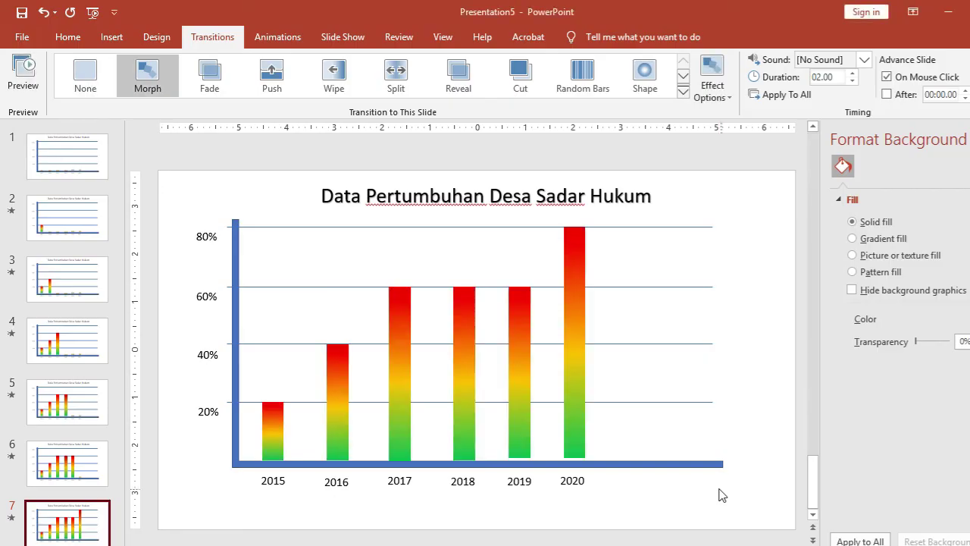